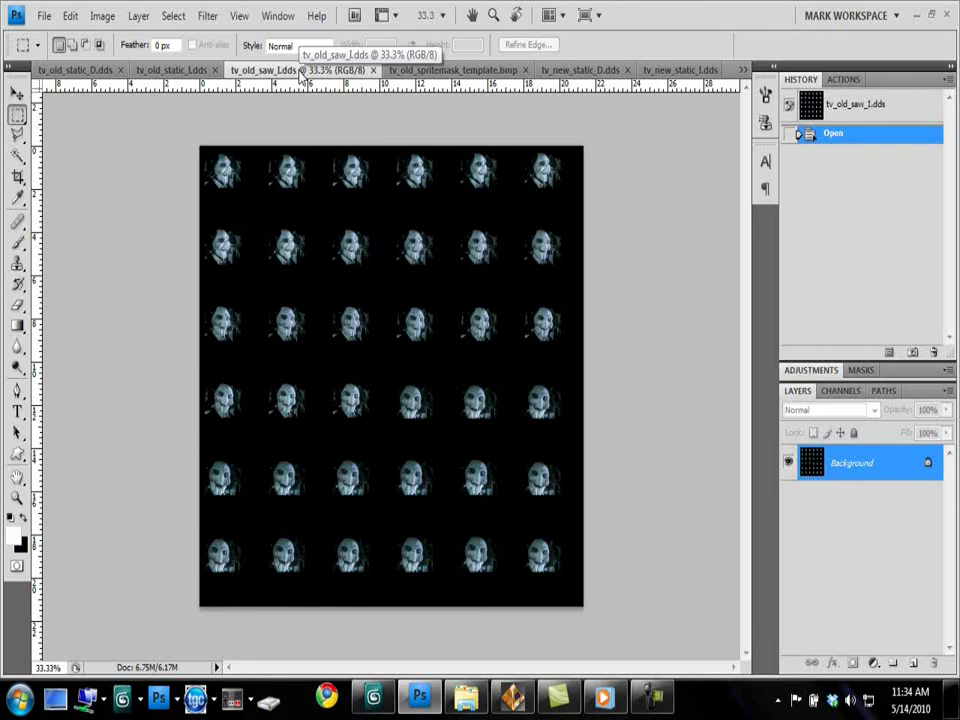
Step: Show the grid over the tv_old_saw_I.dds sprite atlas and examine how the frames sit in its cells
key("ctrl+apostrophe")
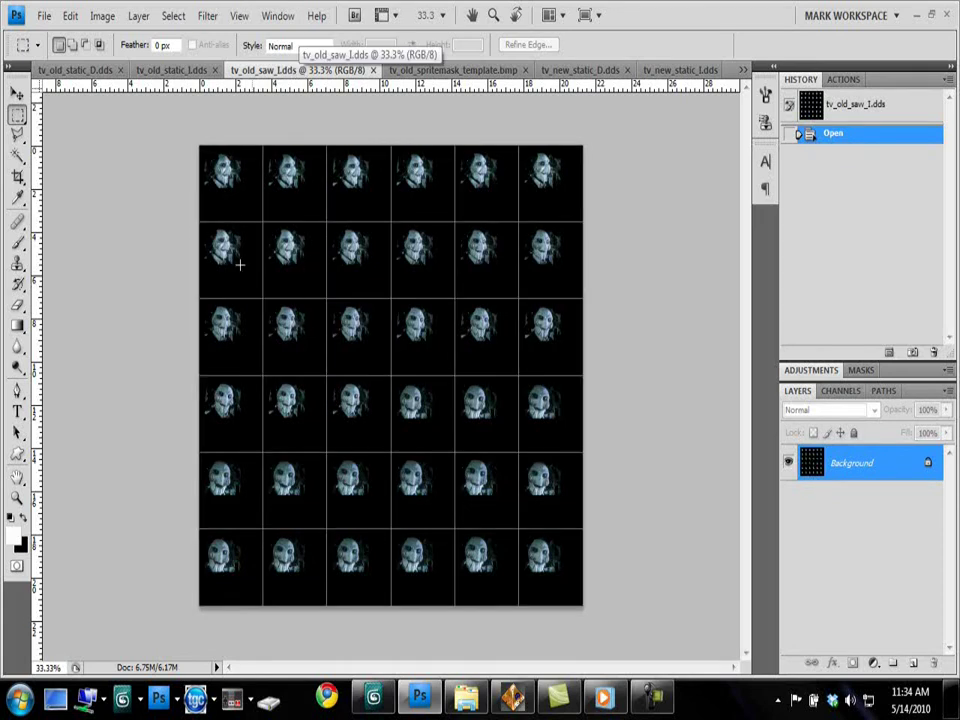
key("ctrl+plus")
key("ctrl+plus")
key("ctrl+plus")
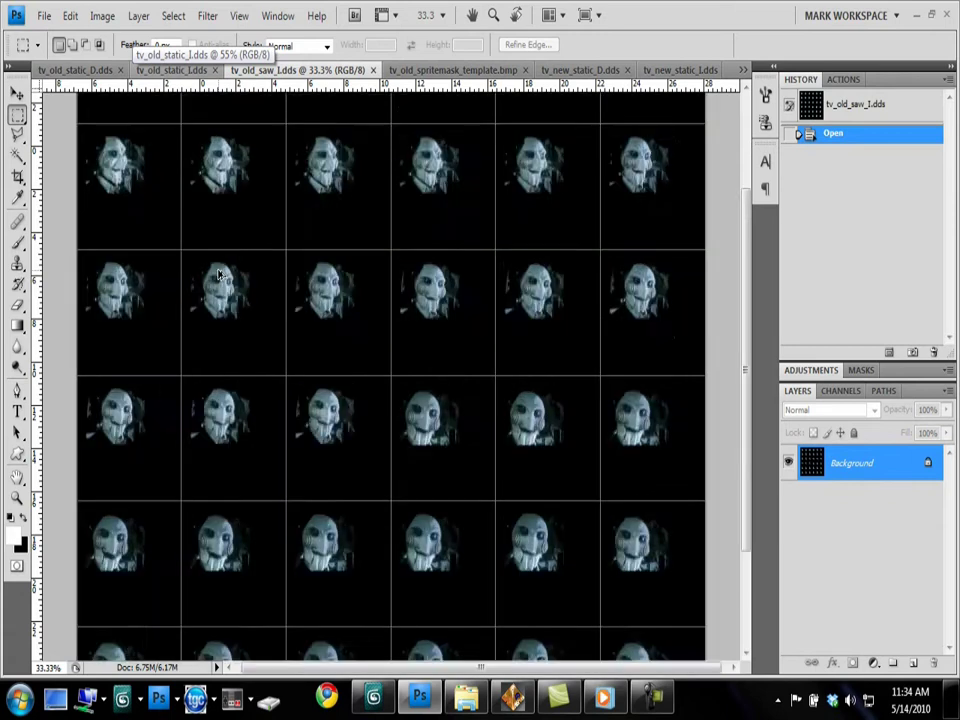
left_click_drag(229, 272, 482, 594)
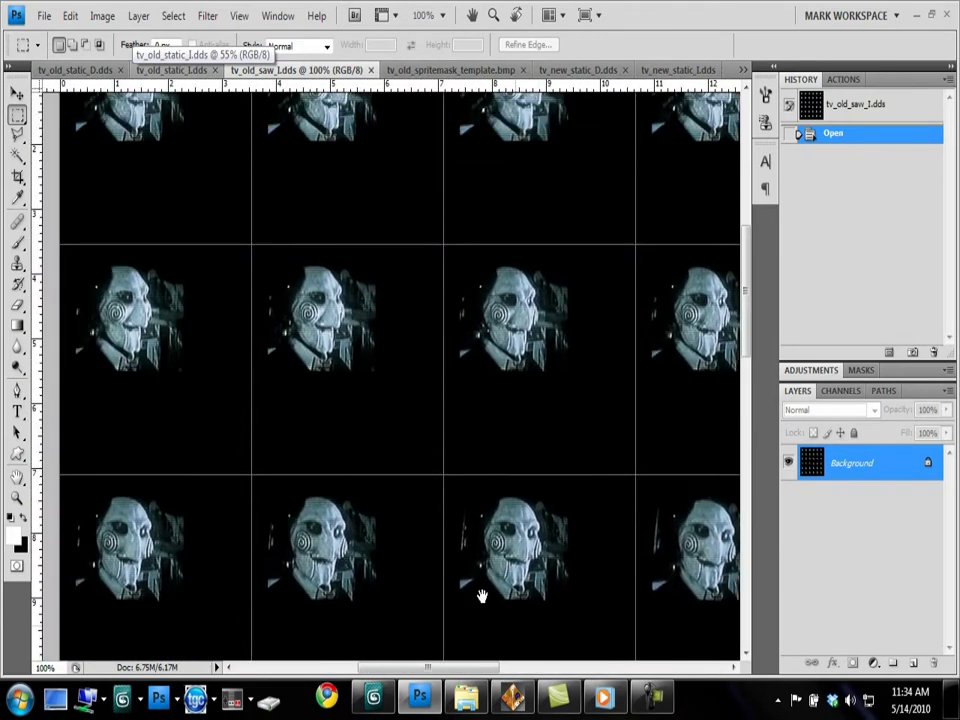
left_click_drag(236, 171, 295, 392)
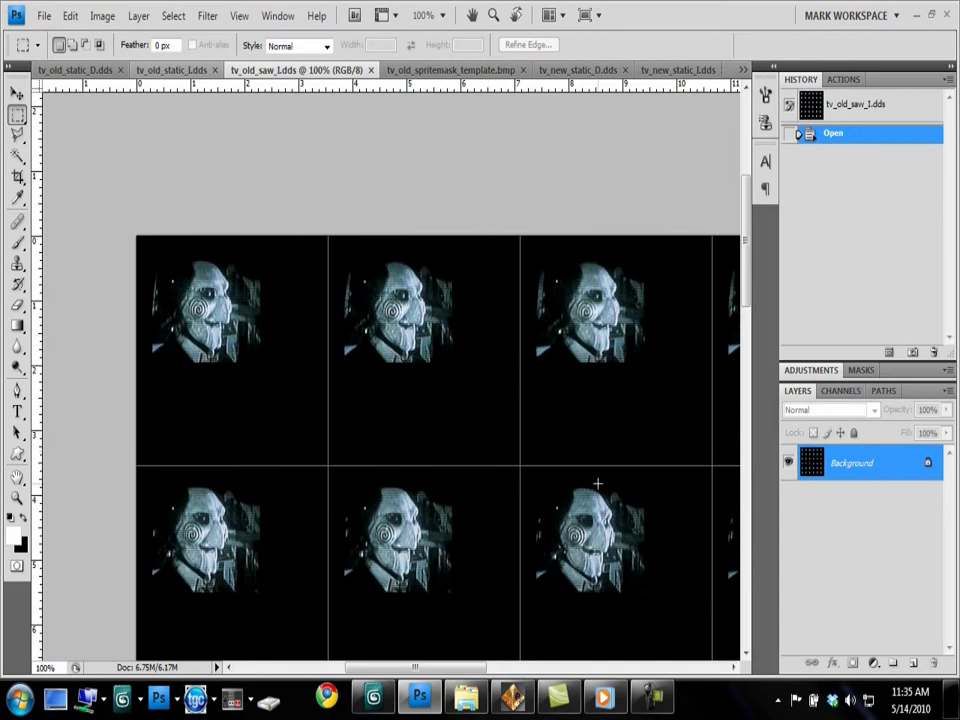
left_click_drag(583, 461, 588, 421)
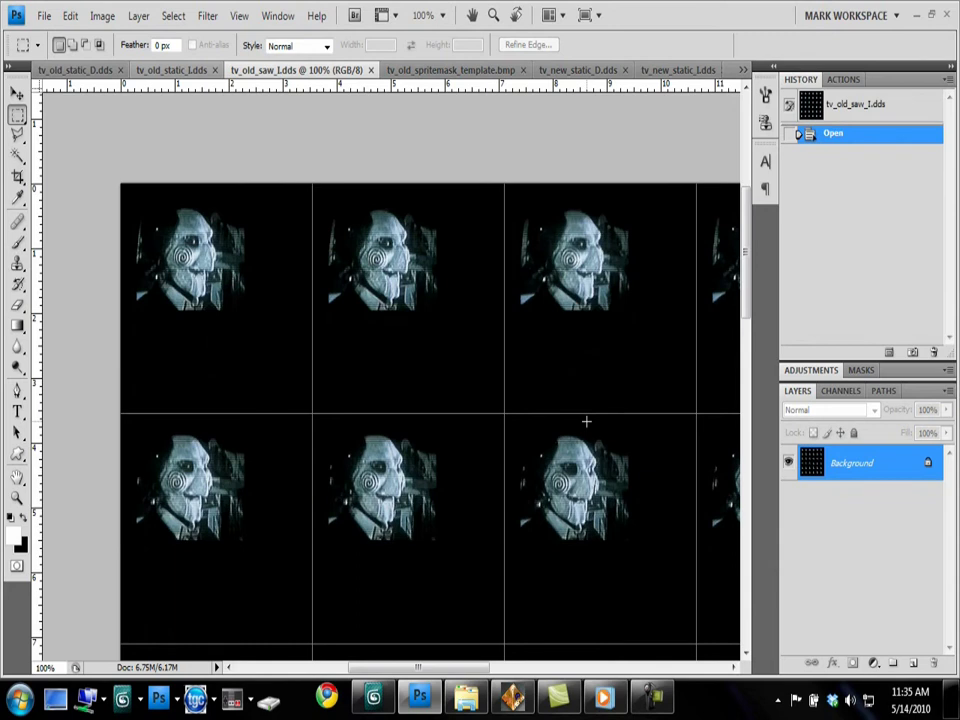
key("ctrl+0")
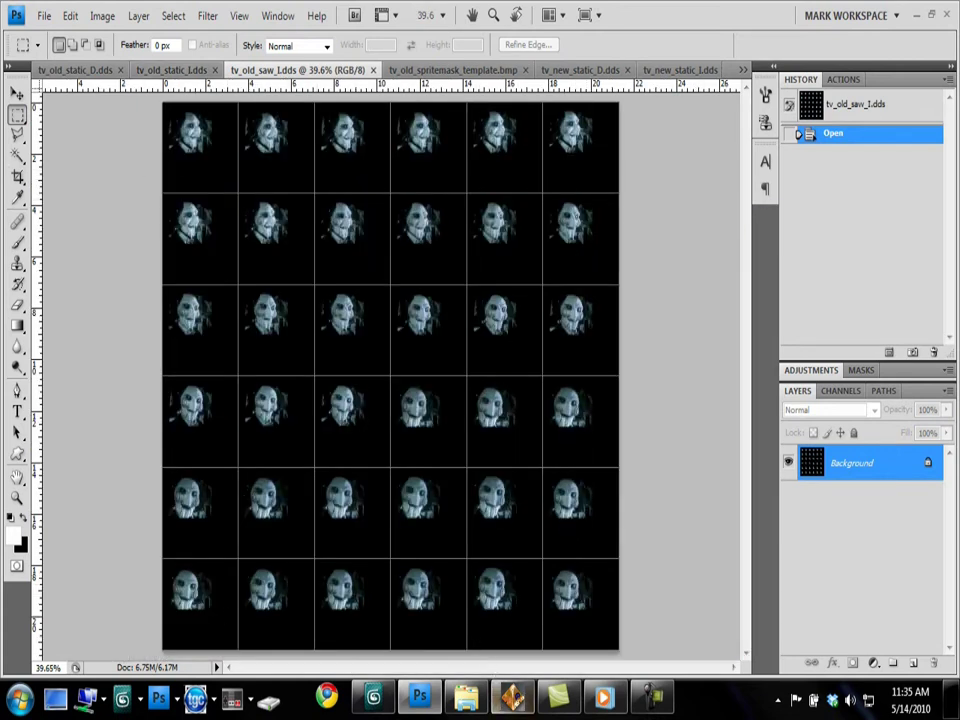
Step: Switch to DarkShader and assign the tv_old_saw_I.dds texture as the TV model's SpriteMap_I
left_click(511, 706)
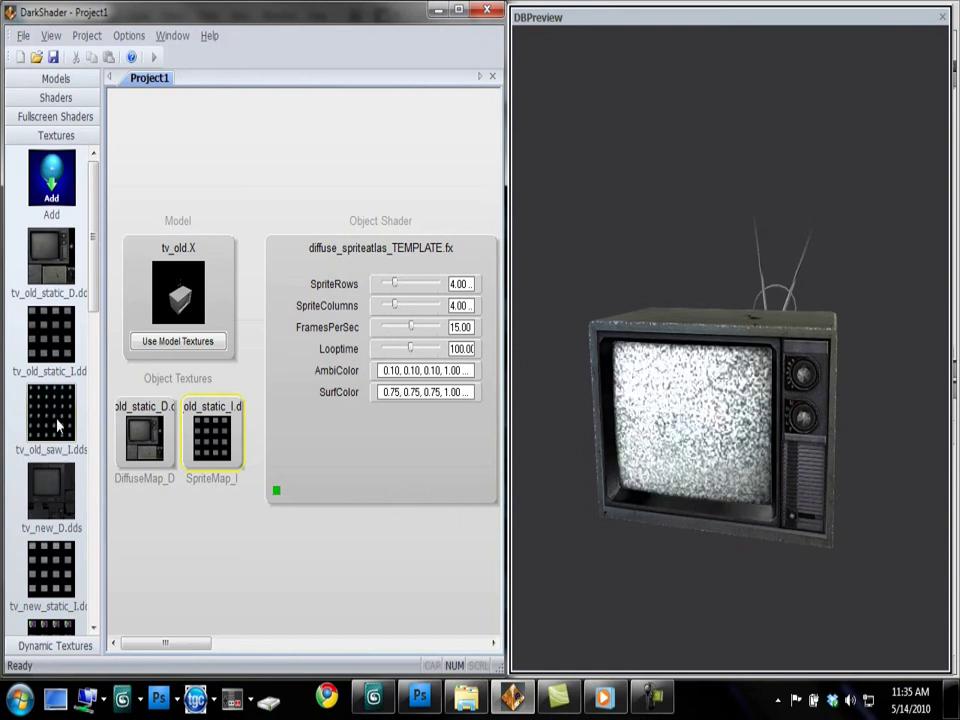
left_click_drag(58, 424, 212, 435)
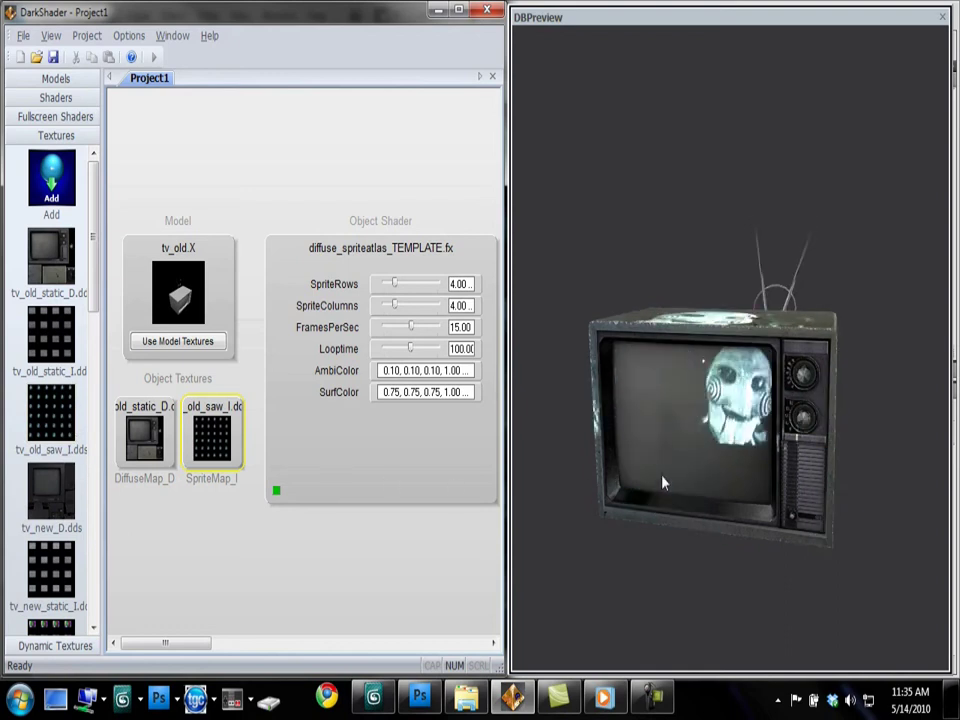
left_click_drag(662, 483, 717, 477)
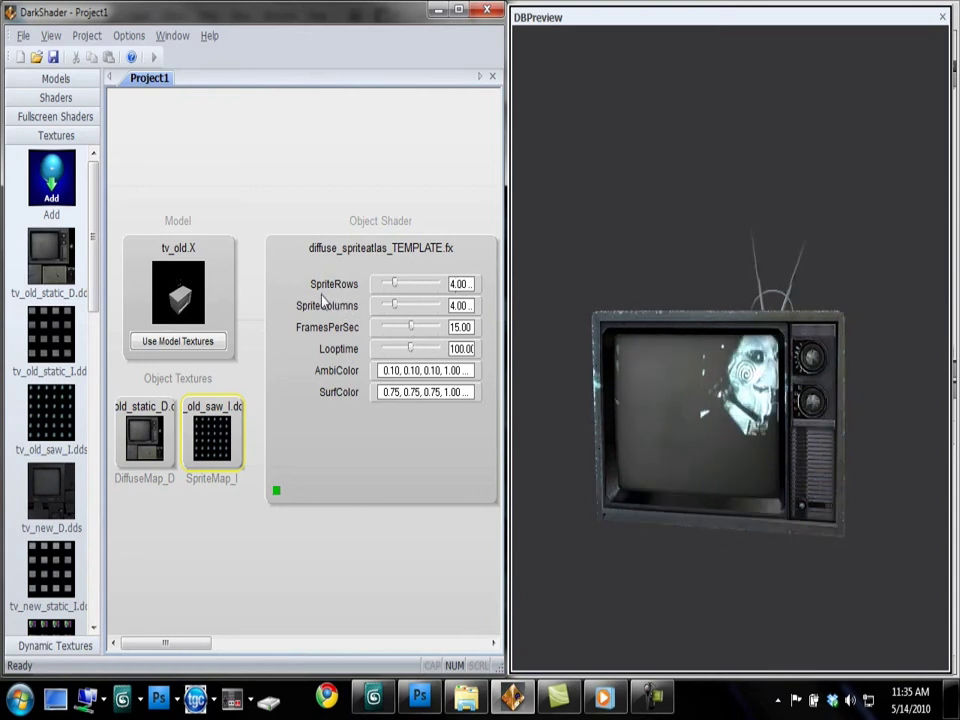
Step: Set both SpriteRows and SpriteColumns of the sprite atlas shader to 6
left_click(464, 305)
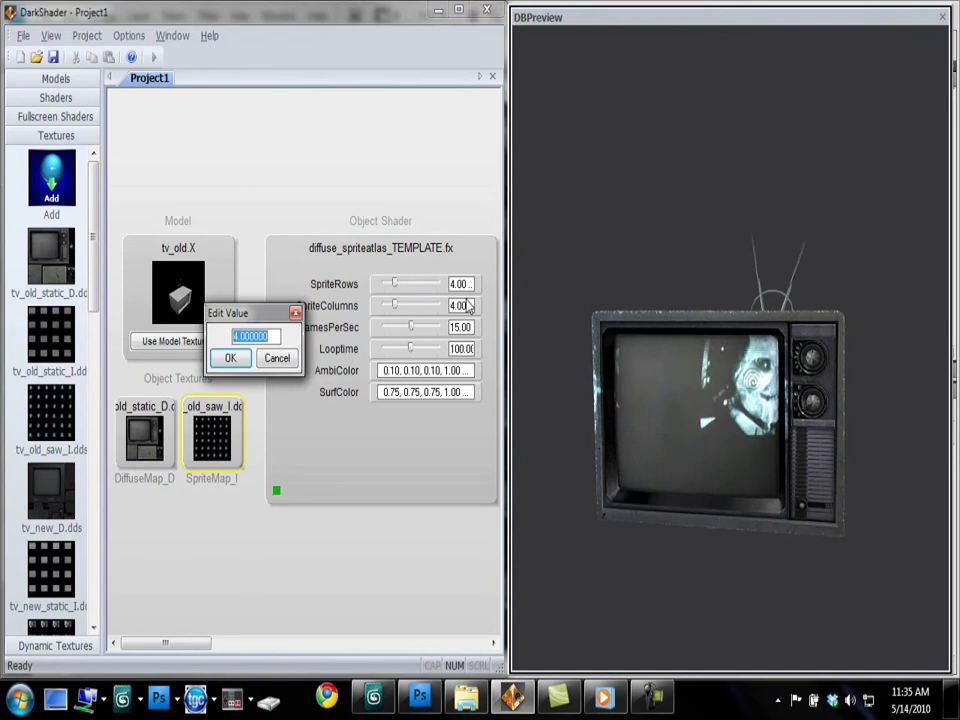
type("6")
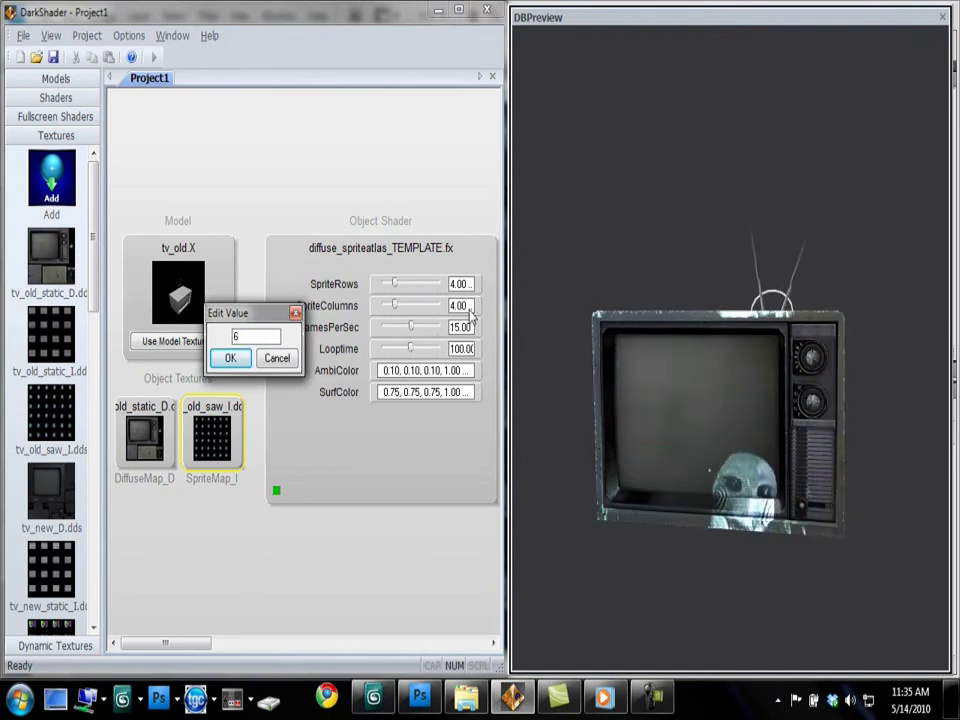
key("Return")
left_click(460, 305)
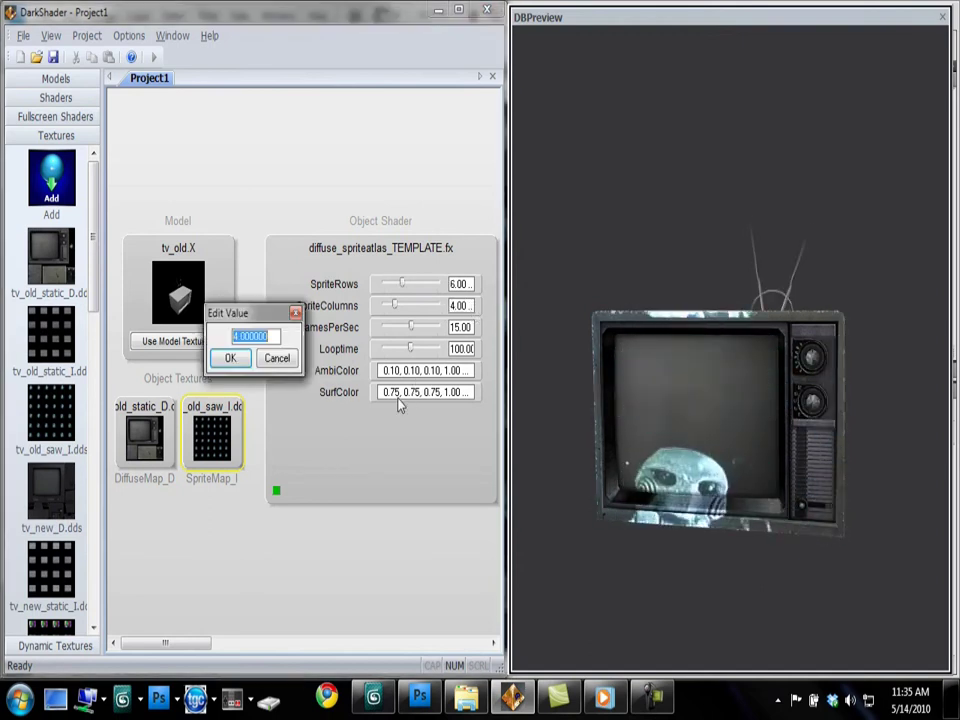
type("6")
key("Return")
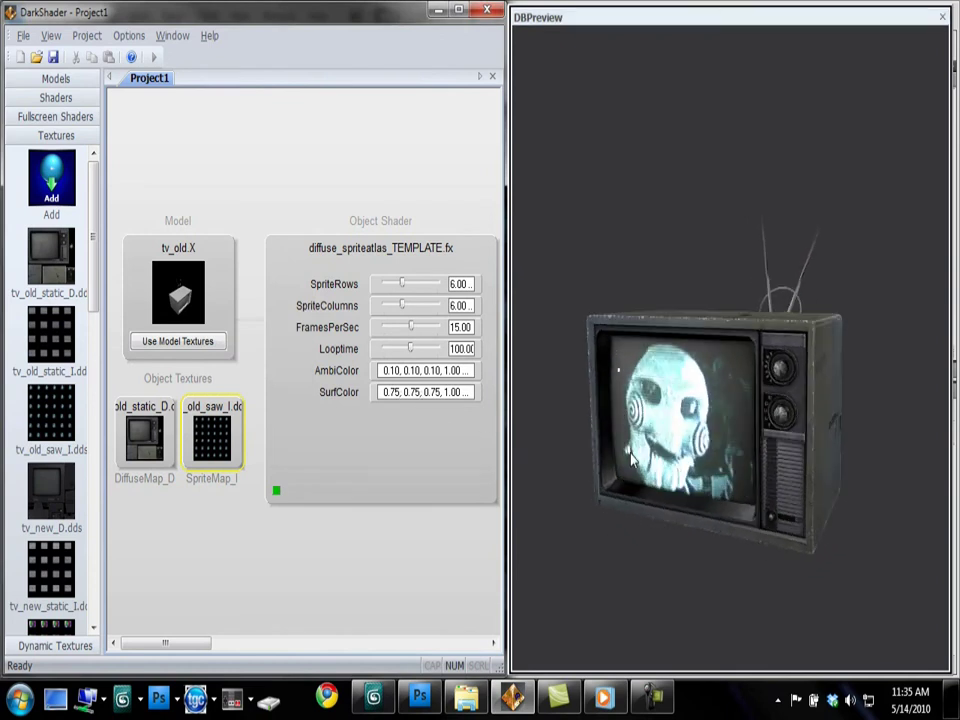
Step: Darken the TV by setting SurfColor to 0.2, 0.2, 0.2 and inspect the screen in the preview
left_click_drag(639, 479, 663, 494)
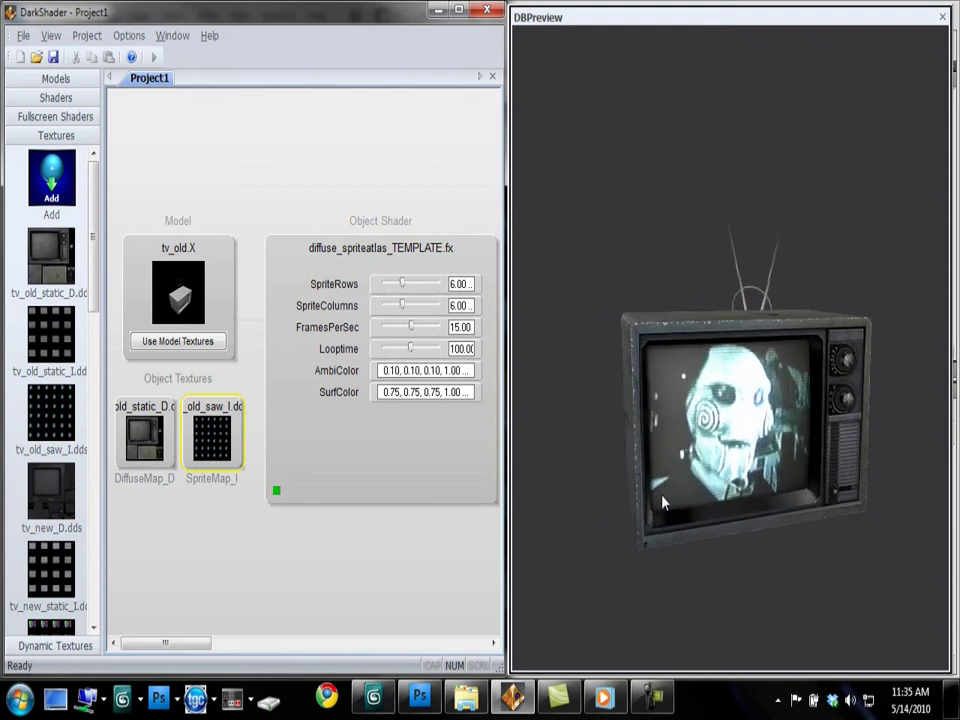
left_click(436, 396)
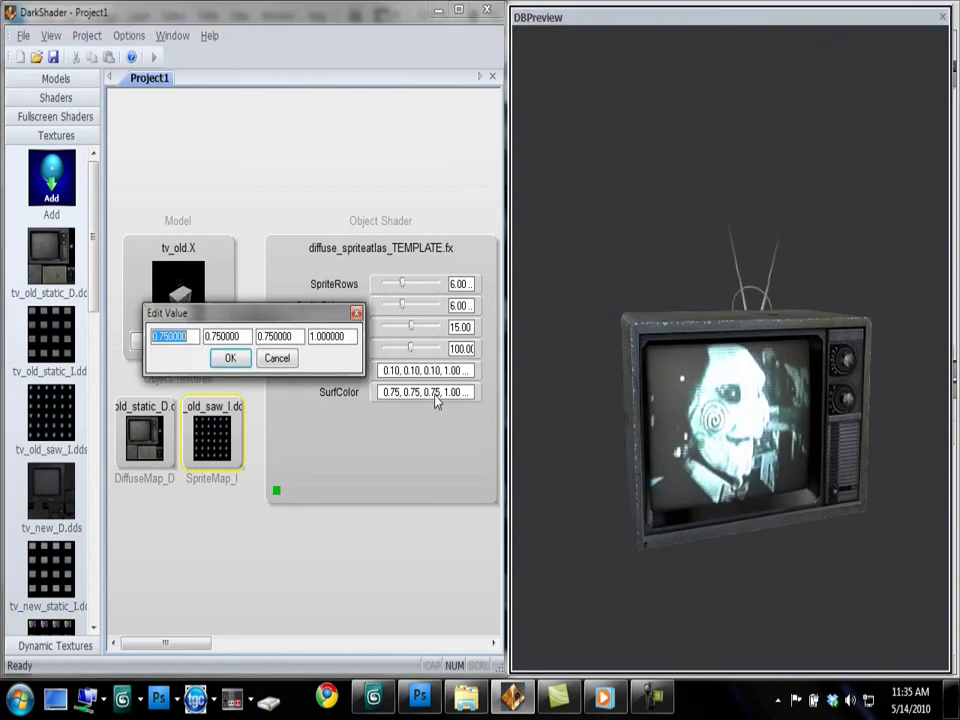
type("22")
key("Tab")
type("2")
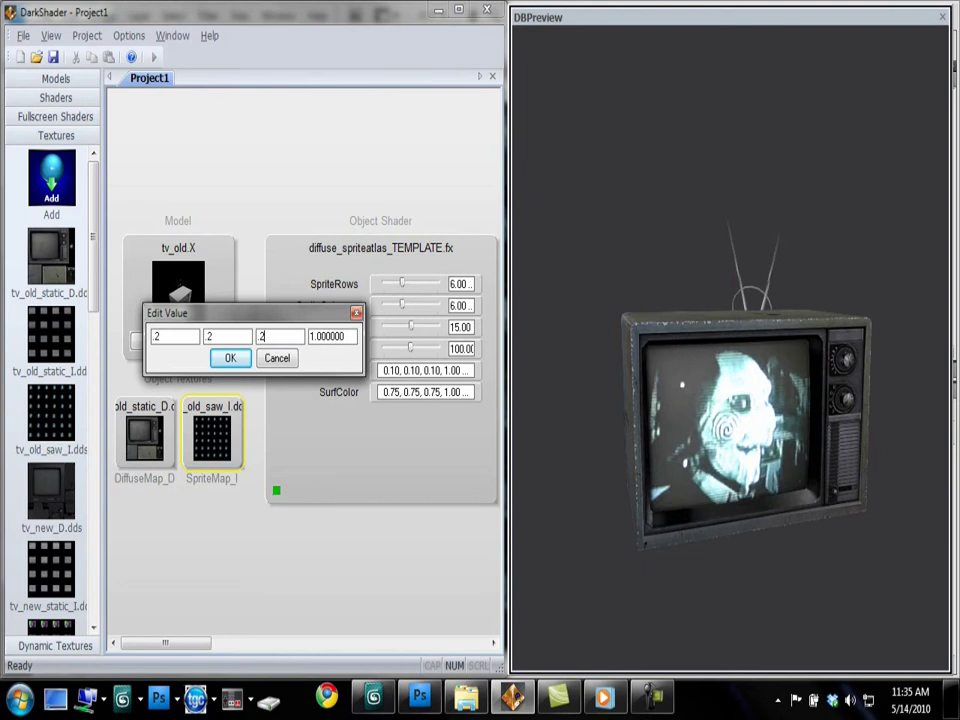
key("Return")
left_click_drag(754, 441, 718, 437)
scroll(716, 438, "down", 3)
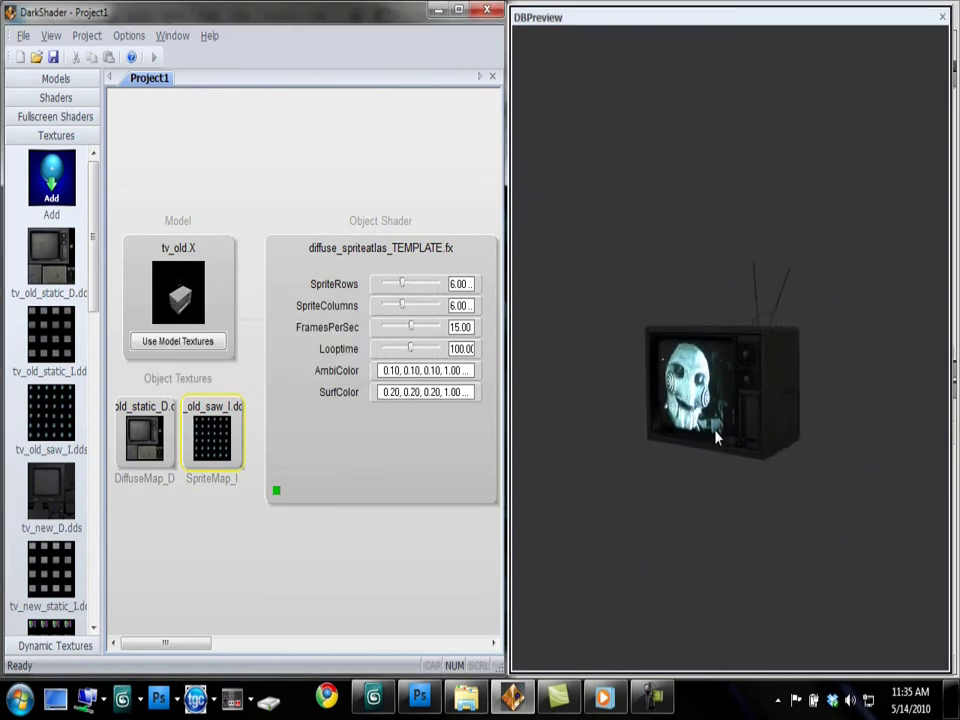
scroll(760, 440, "up", 3)
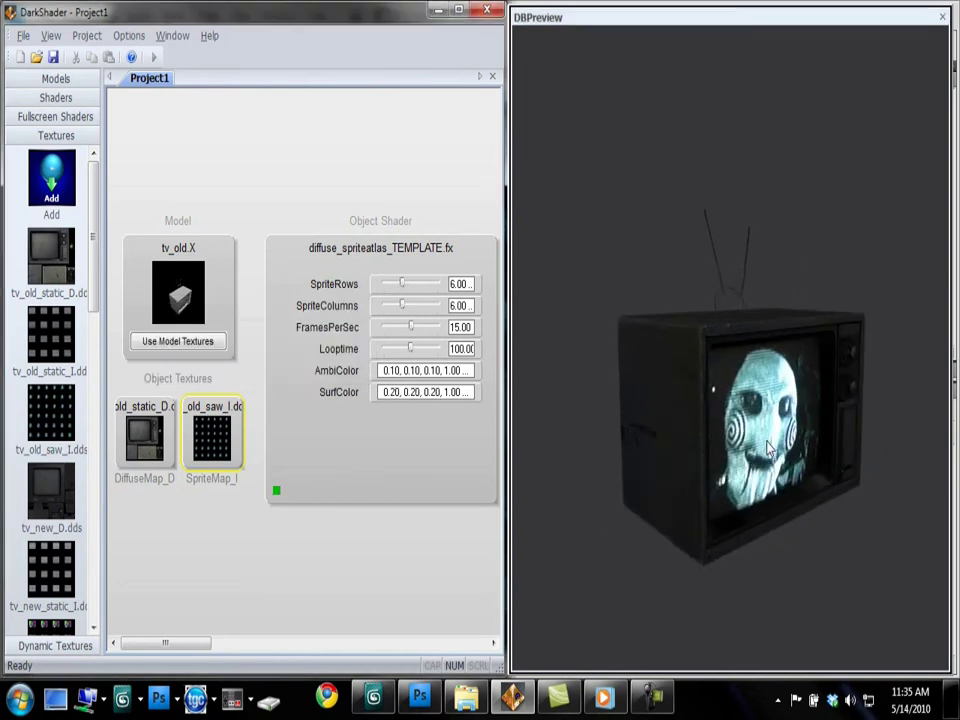
left_click_drag(770, 450, 730, 450)
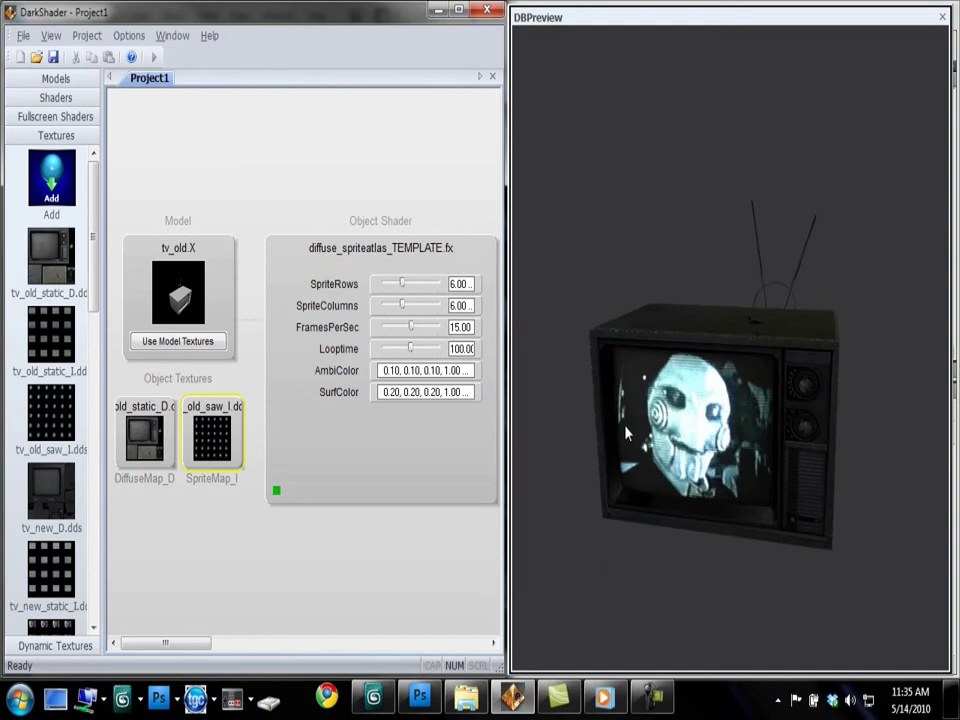
left_click_drag(564, 429, 600, 448)
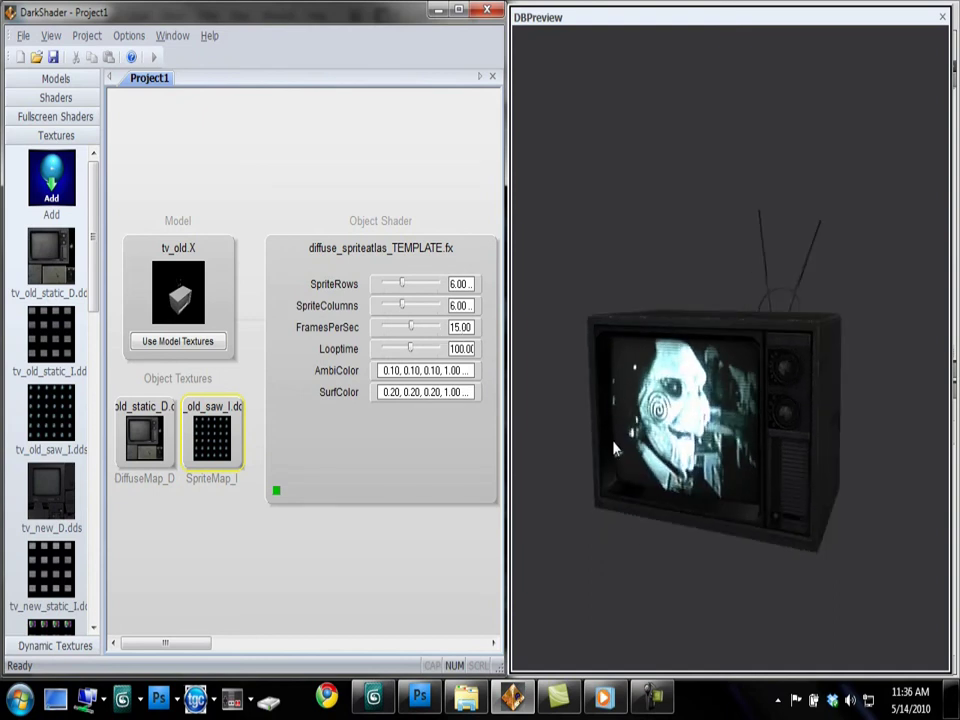
Step: Try a FramesPerSec value of 30 for the animation, and return it to 15
left_click(462, 330)
key("Return")
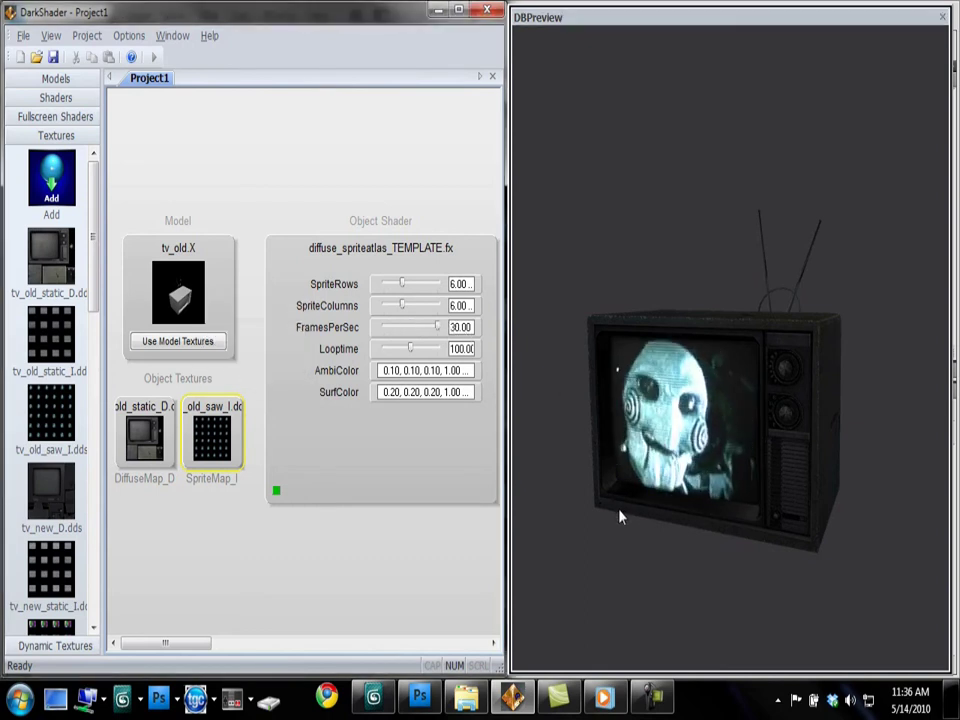
double_click(457, 328)
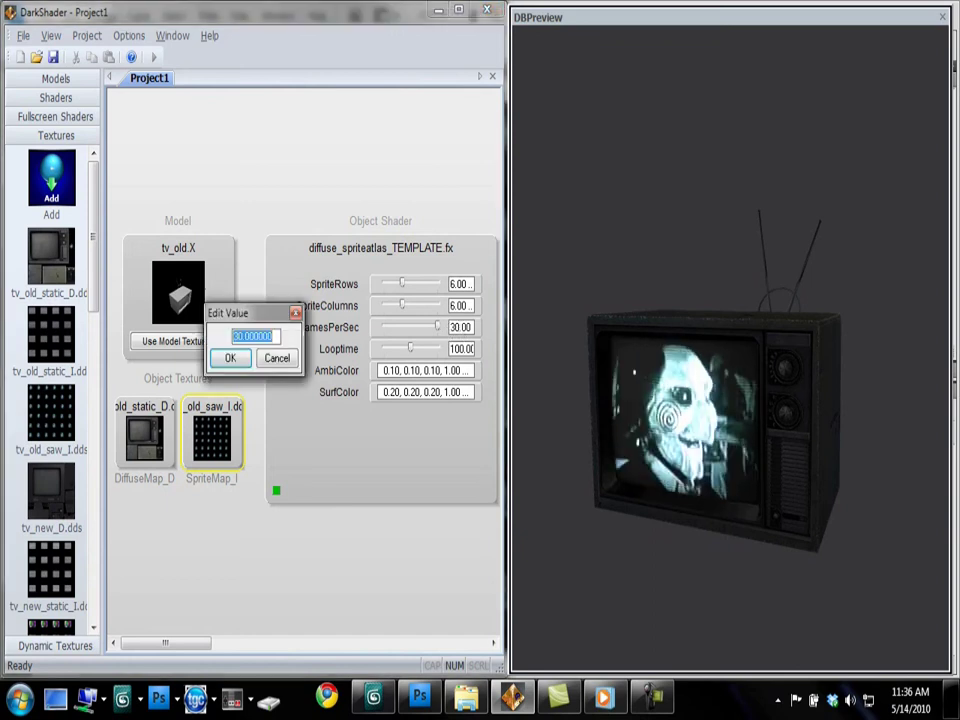
type("15")
key("Return")
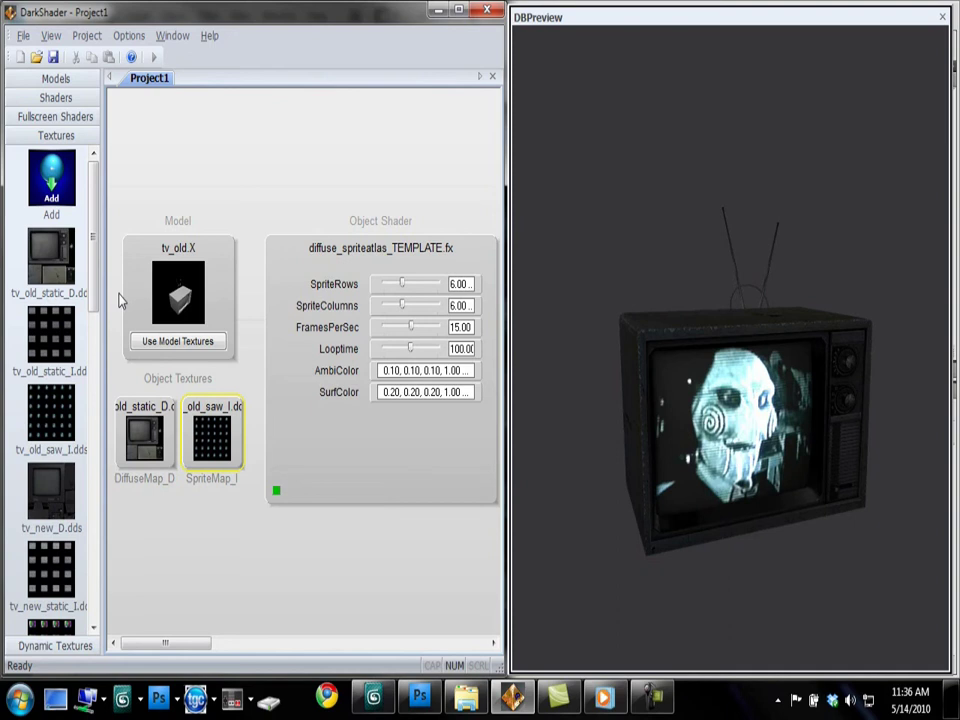
Step: Replace the project's model with tv_new.X, imported from the tv_new folder
left_click(195, 318)
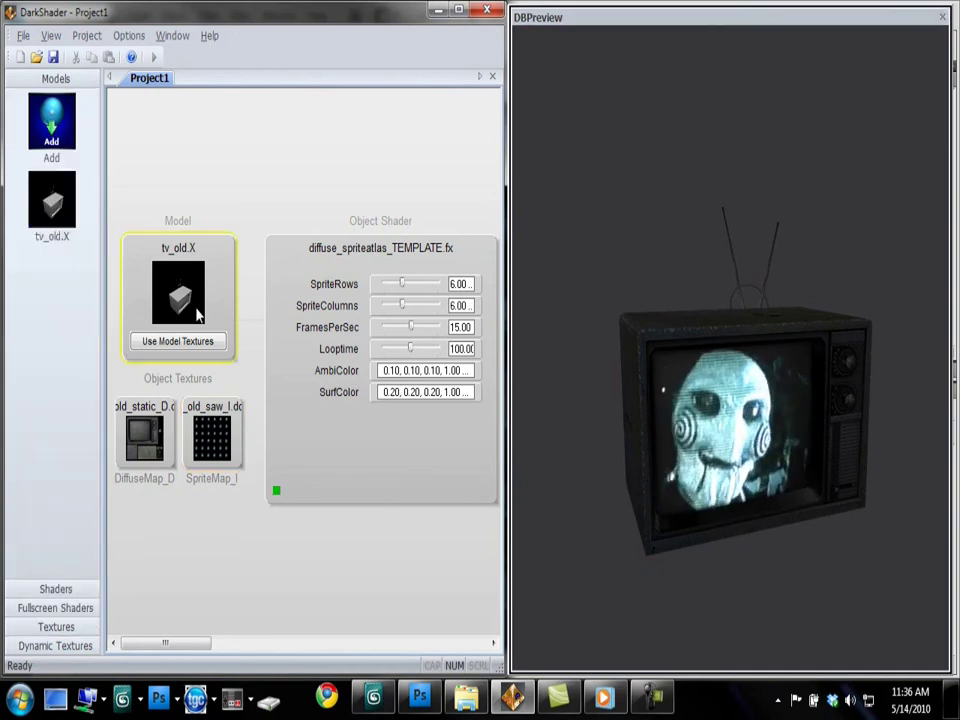
left_click(34, 138)
left_click(261, 562)
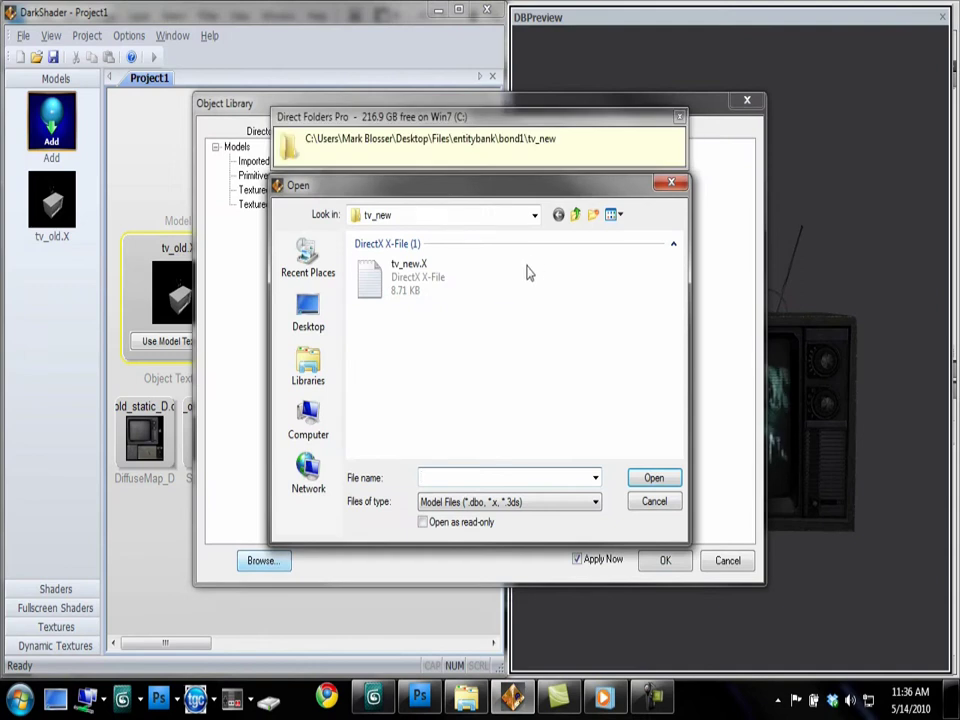
left_click(420, 288)
left_click(644, 484)
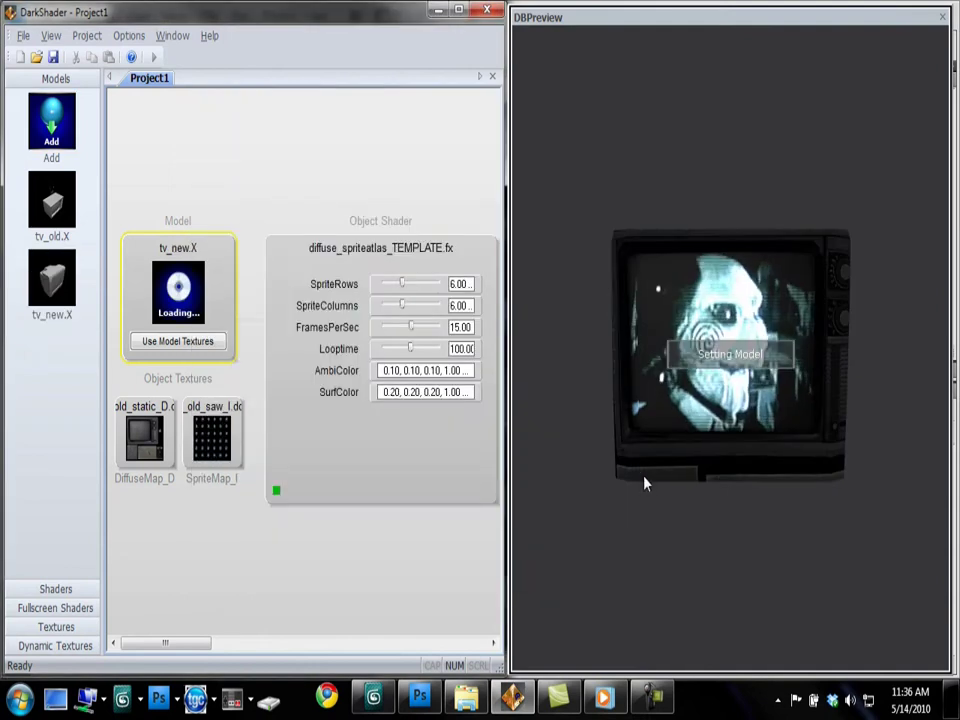
Step: Assign the tv_new_D.dds texture as the new TV's DiffuseMap_D
left_click(130, 444)
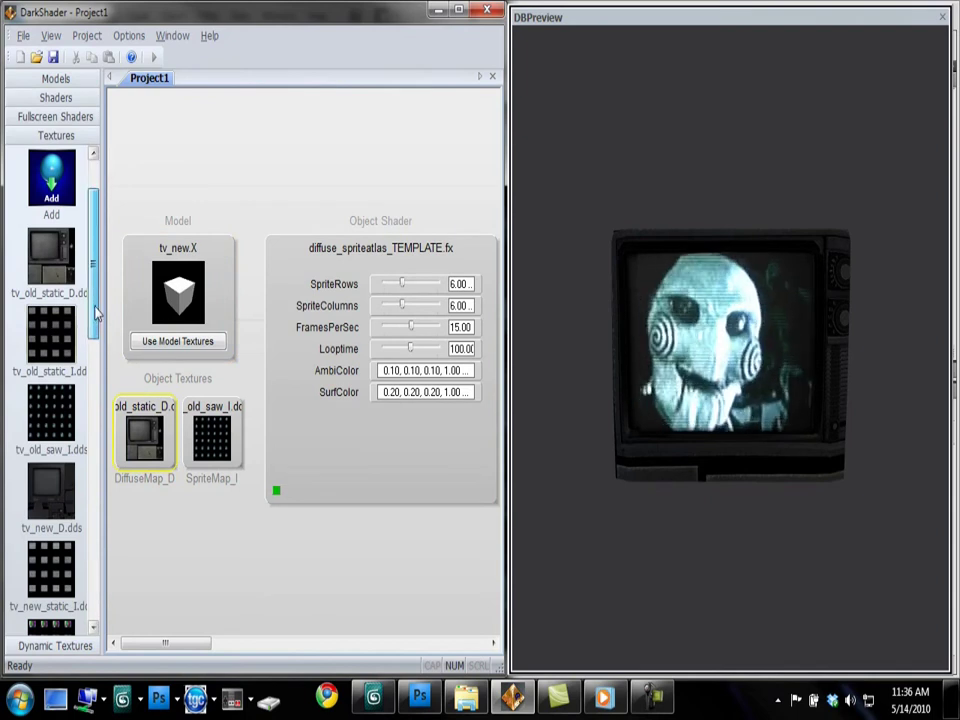
left_click_drag(97, 313, 97, 372)
left_click(55, 443)
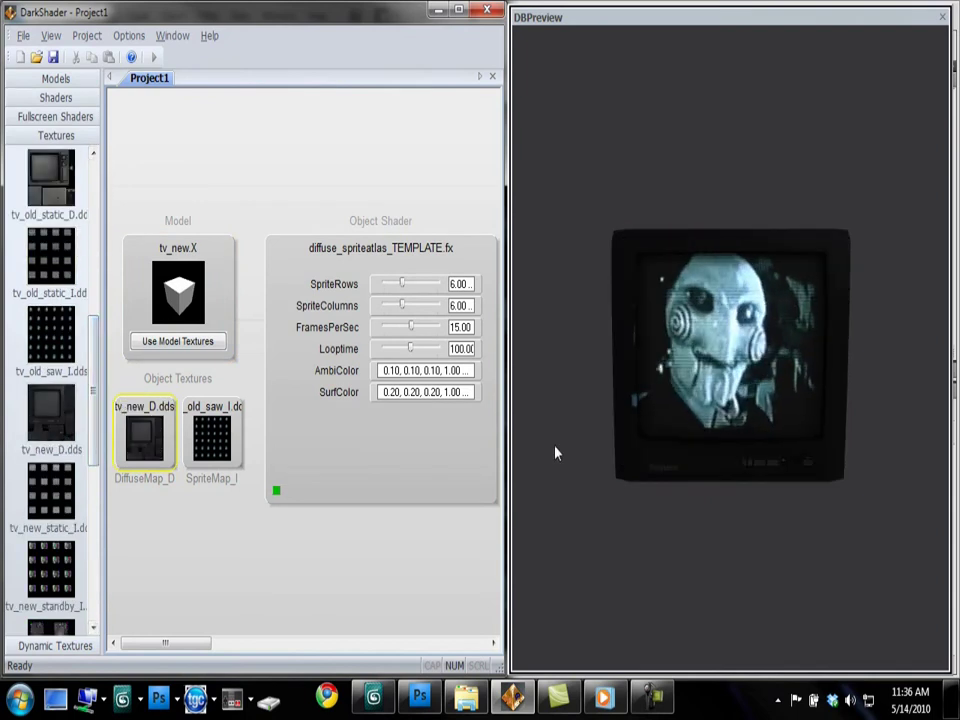
Step: Set SurfColor to 0.75, 0.75, 0.75 and assign tv_new_static_I.dds as SpriteMap_I
left_click(425, 393)
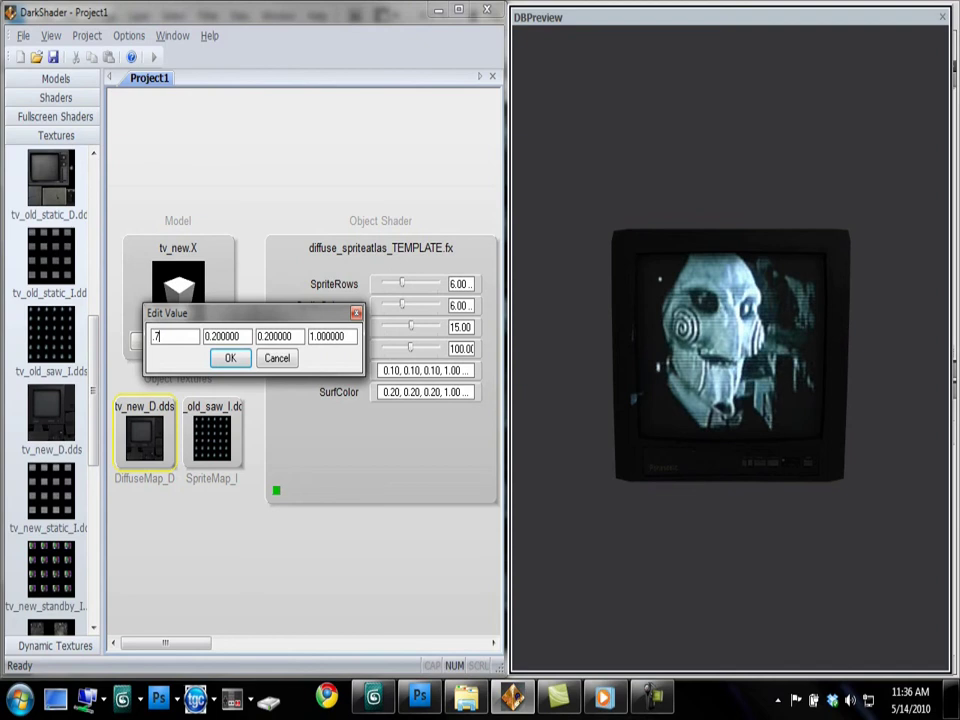
type("75")
key("Return")
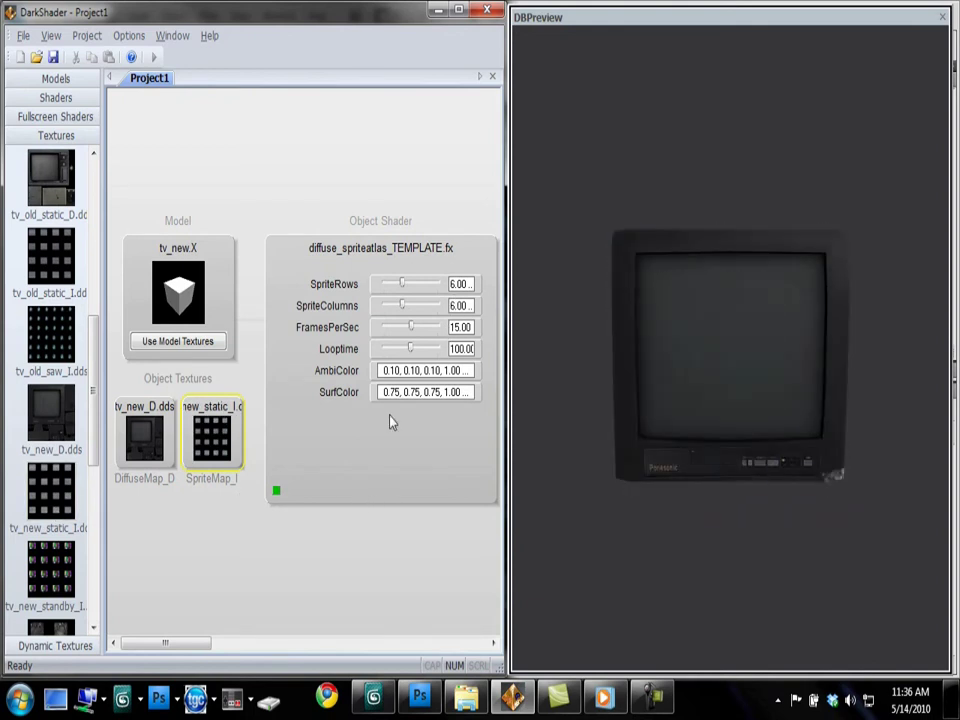
Step: Set SpriteRows and SpriteColumns to 4 for the static atlas and inspect the new TV's front in the preview
double_click(457, 284)
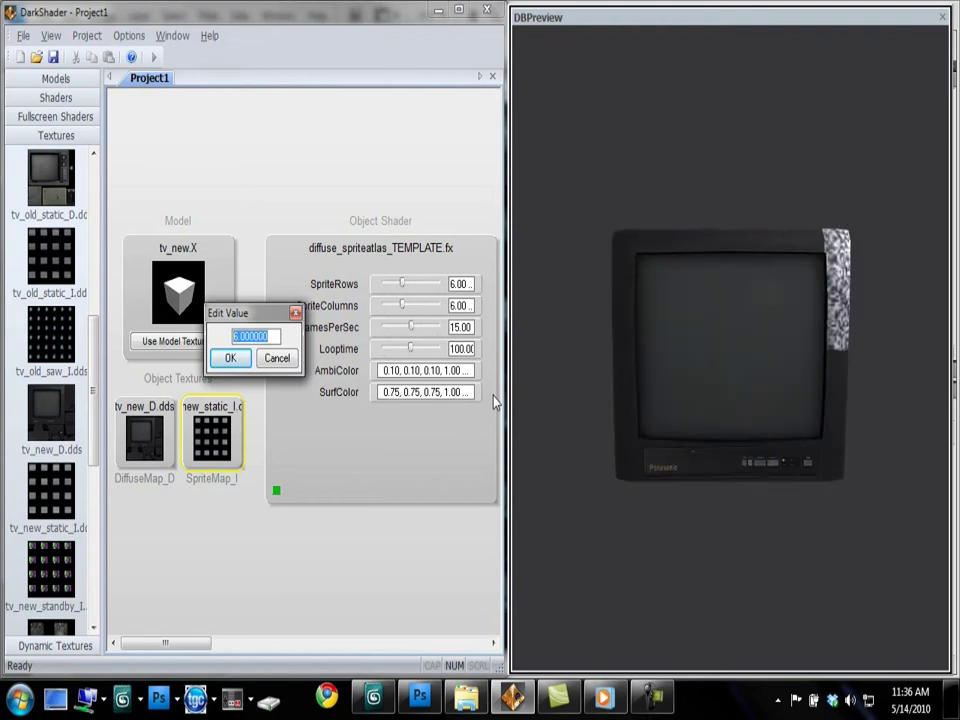
type("4")
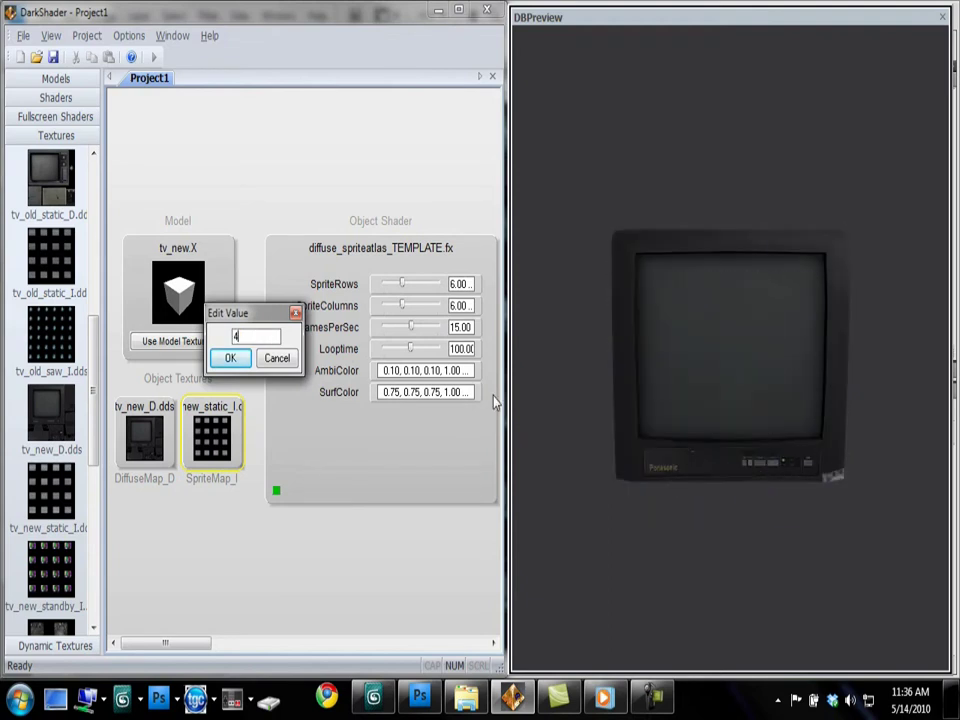
left_click(230, 358)
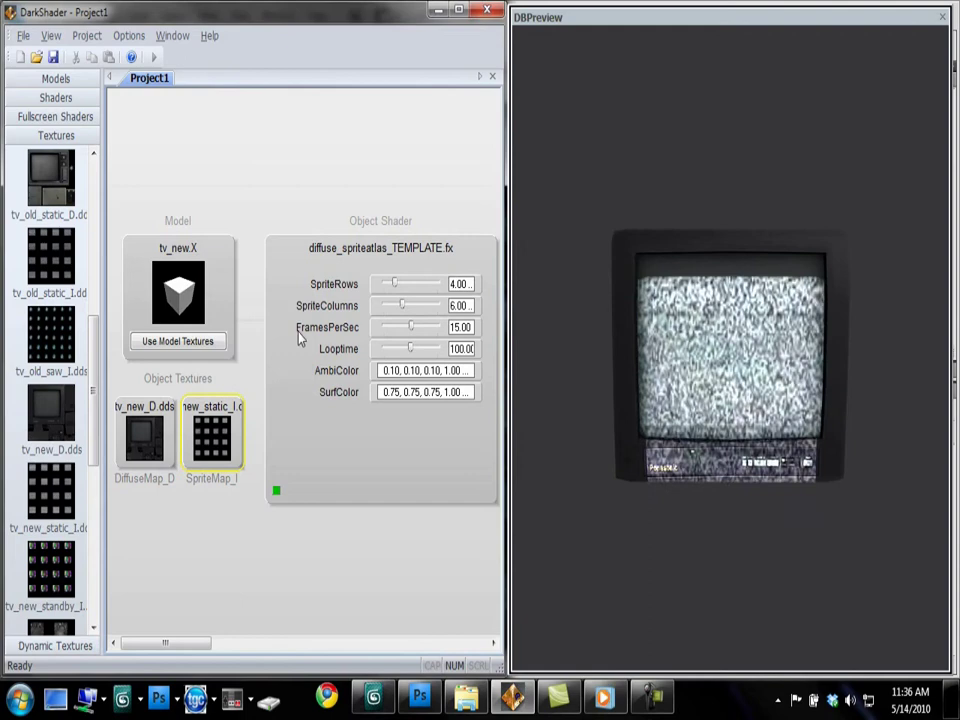
double_click(457, 305)
type("4")
key("Return")
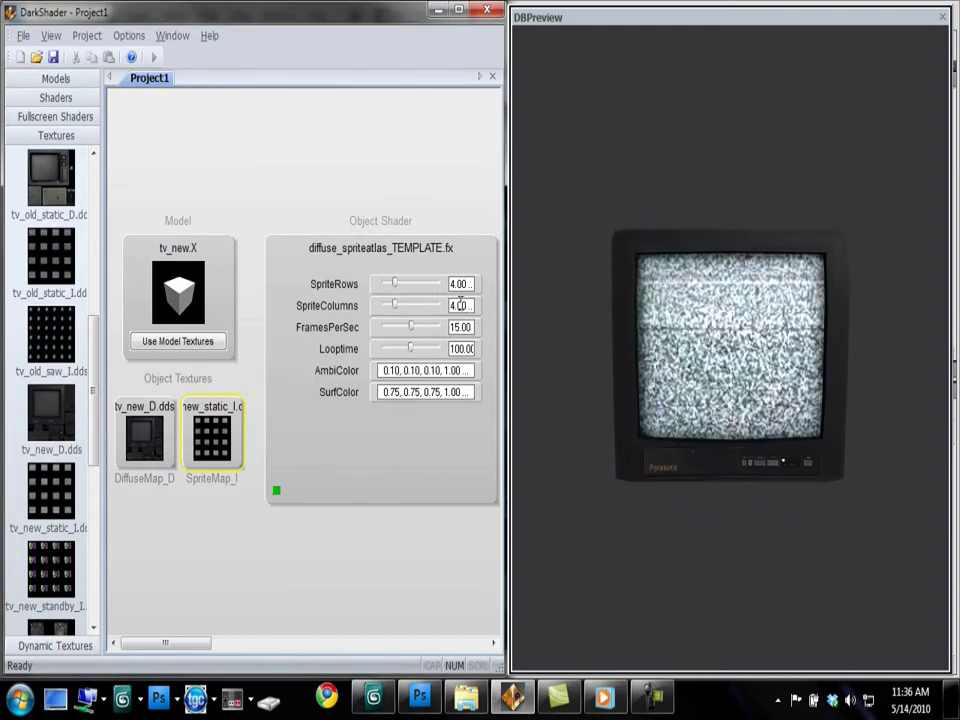
left_click_drag(574, 394, 722, 514)
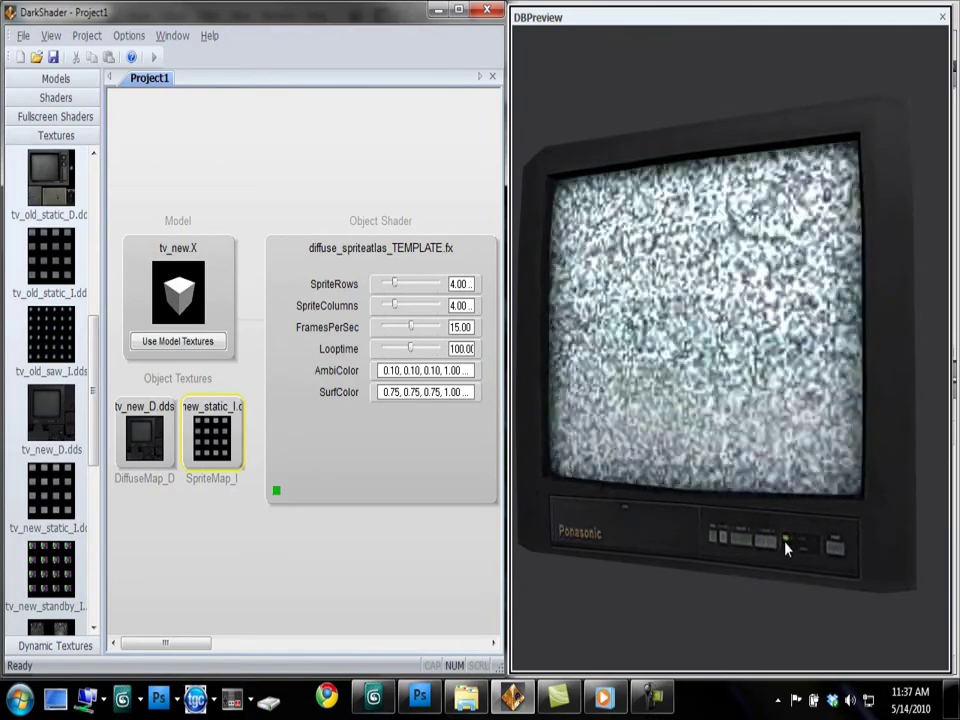
Step: Set the new TV shader's SurfColor to 0.5, 0.5, 0.5
left_click_drag(738, 508, 728, 548)
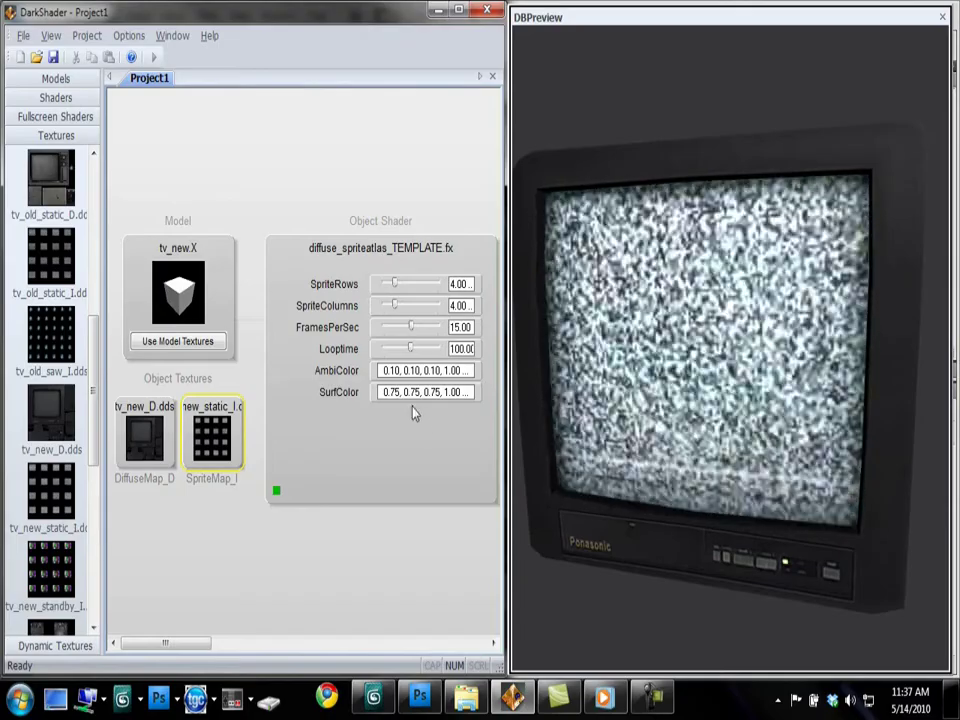
left_click(412, 395)
type(".5")
key("Tab")
type(".5")
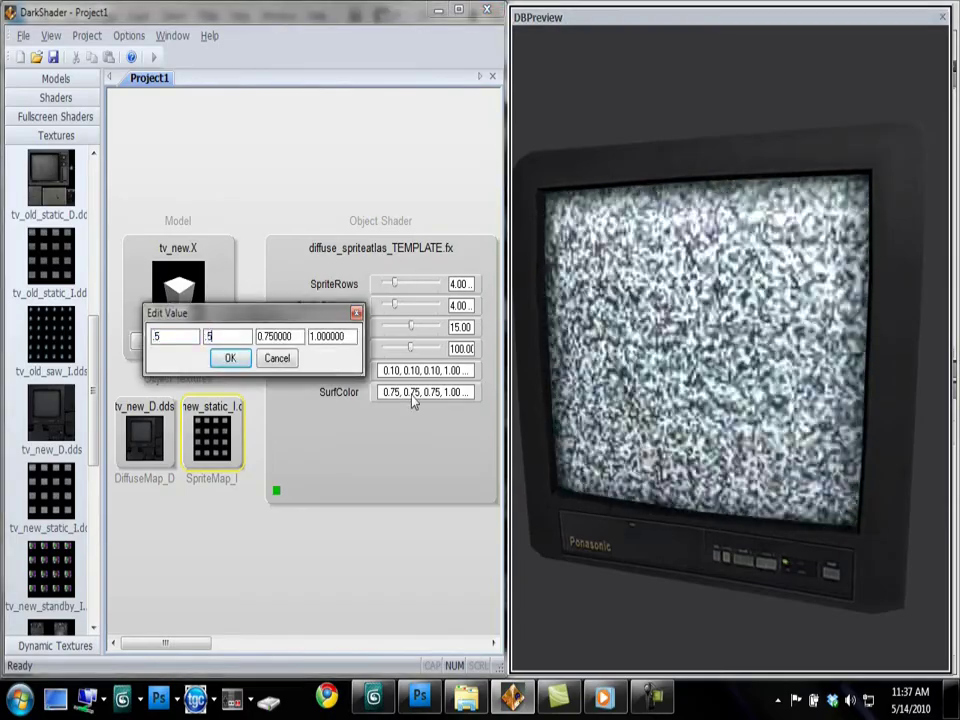
key("Tab")
type(".5")
key("Return")
left_click_drag(570, 381, 489, 302)
Step: Switch to Photoshop and examine the static frames, grid lines and power-light dots in the tv_new_static_I.dds atlas
left_click(415, 703)
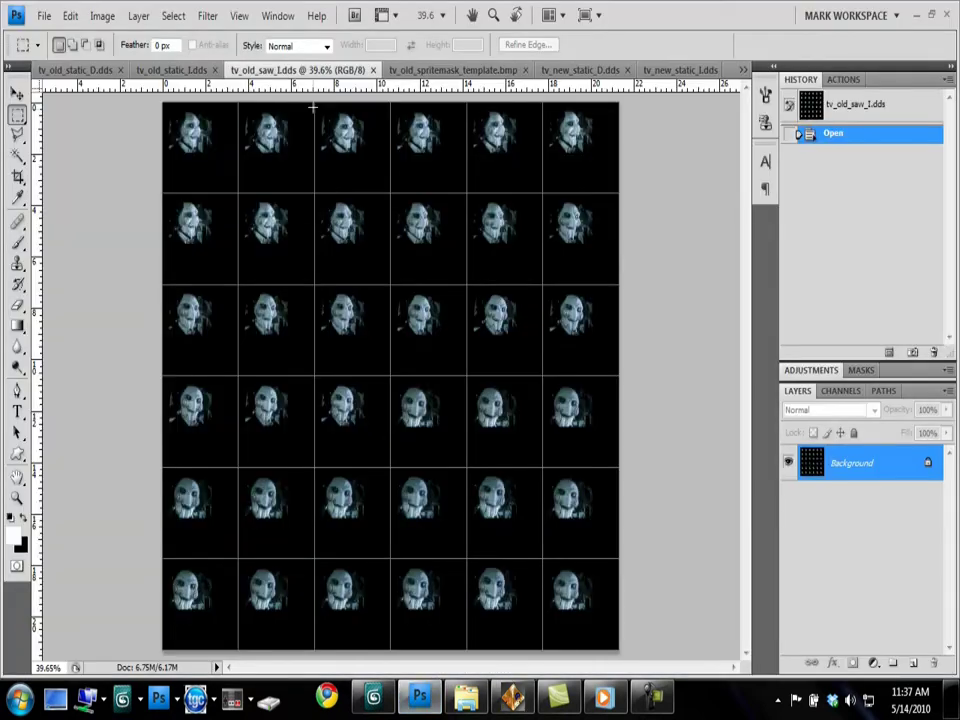
left_click(578, 70)
left_click(664, 72)
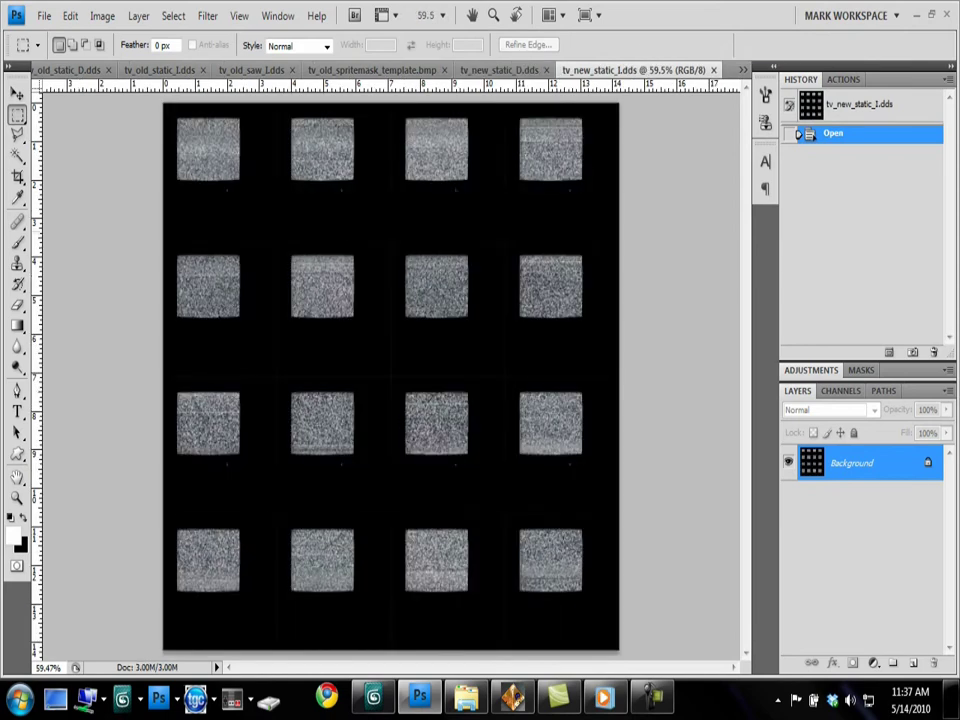
key("ctrl+plus")
key("ctrl+plus")
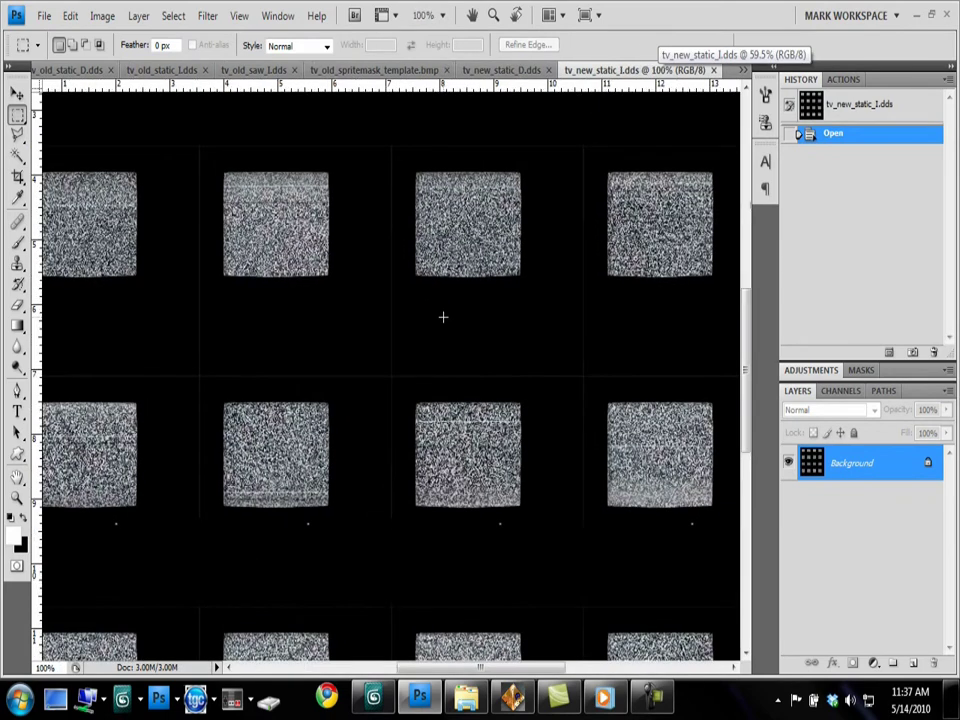
left_click_drag(281, 308, 390, 536)
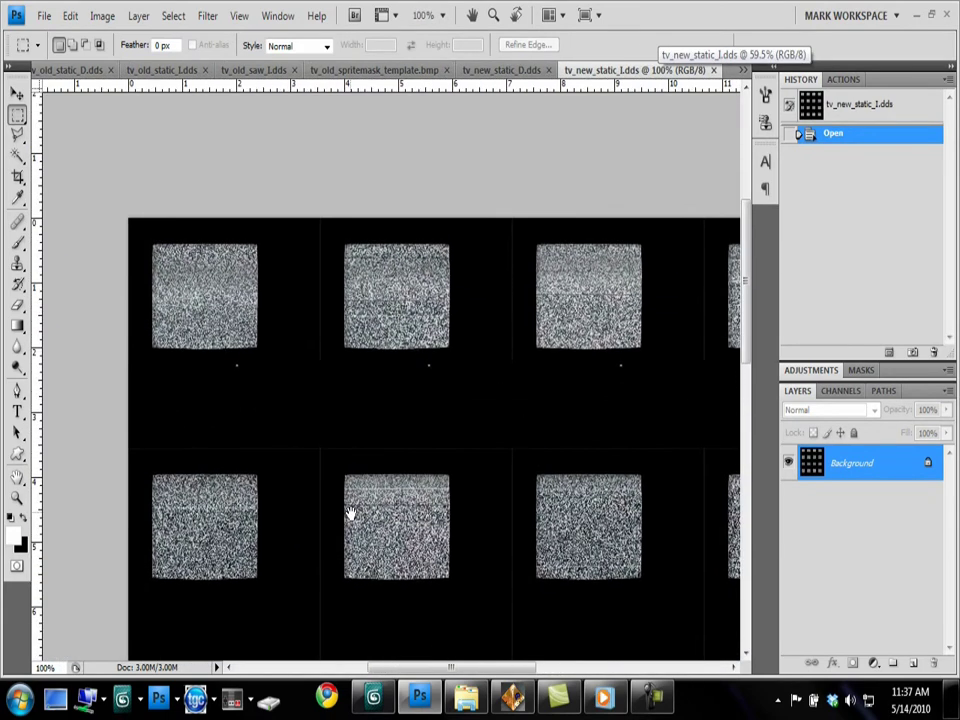
scroll(351, 513, "up", 3, "alt")
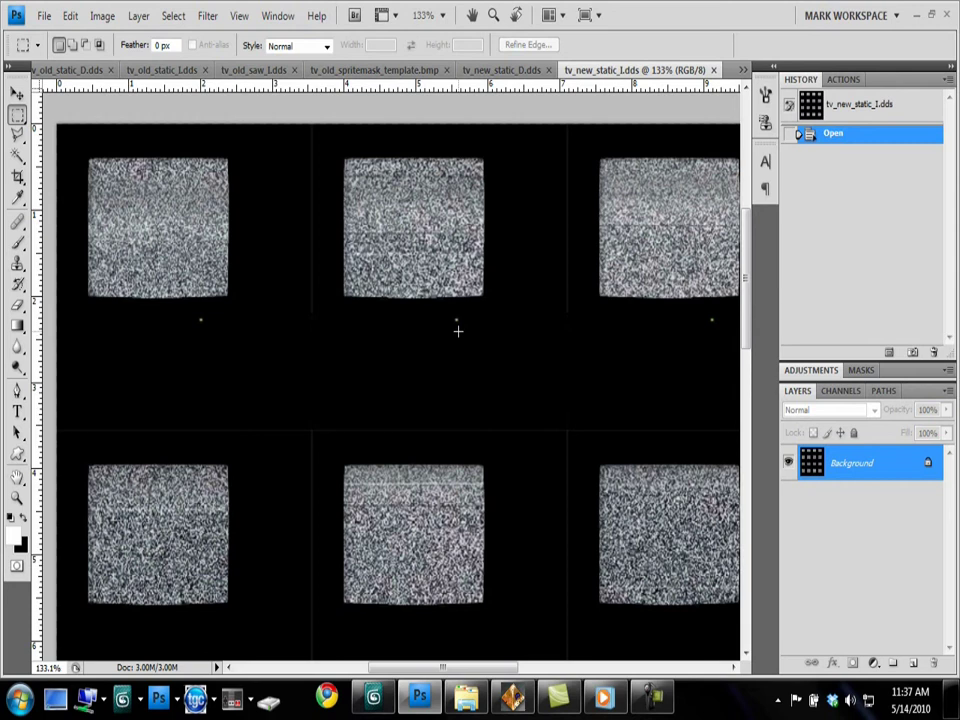
left_click_drag(375, 545, 352, 418)
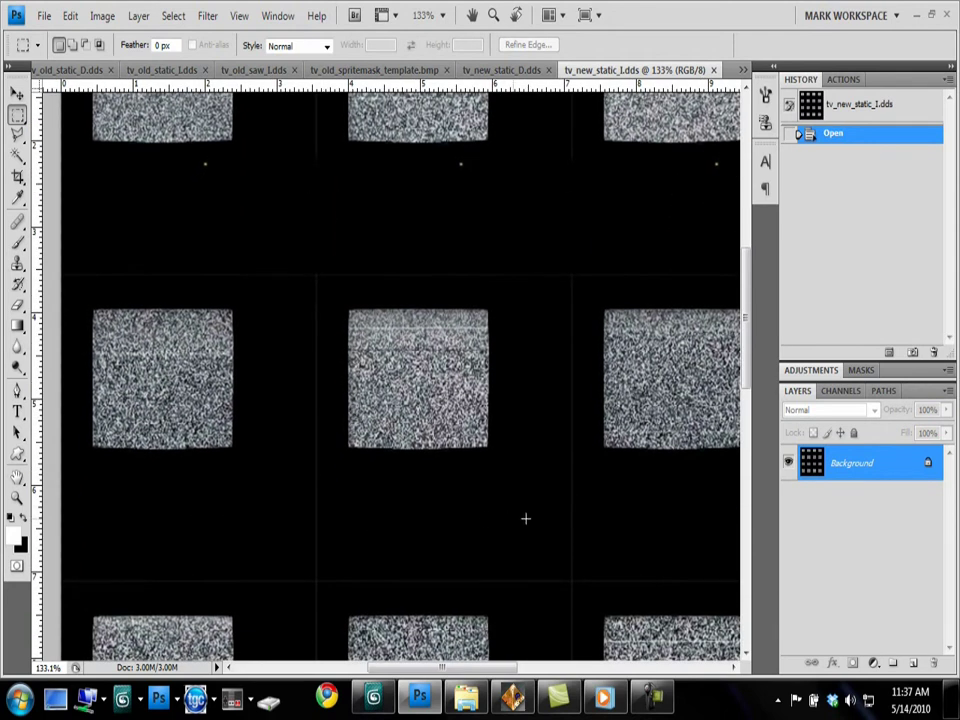
left_click_drag(444, 553, 292, 523)
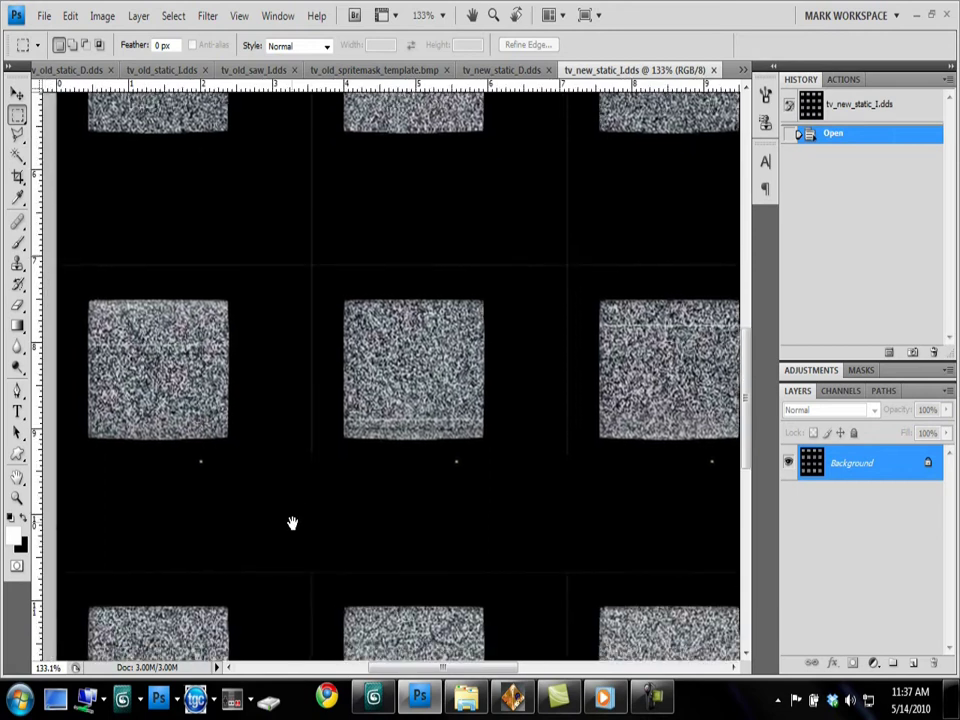
scroll(188, 472, "up", 5)
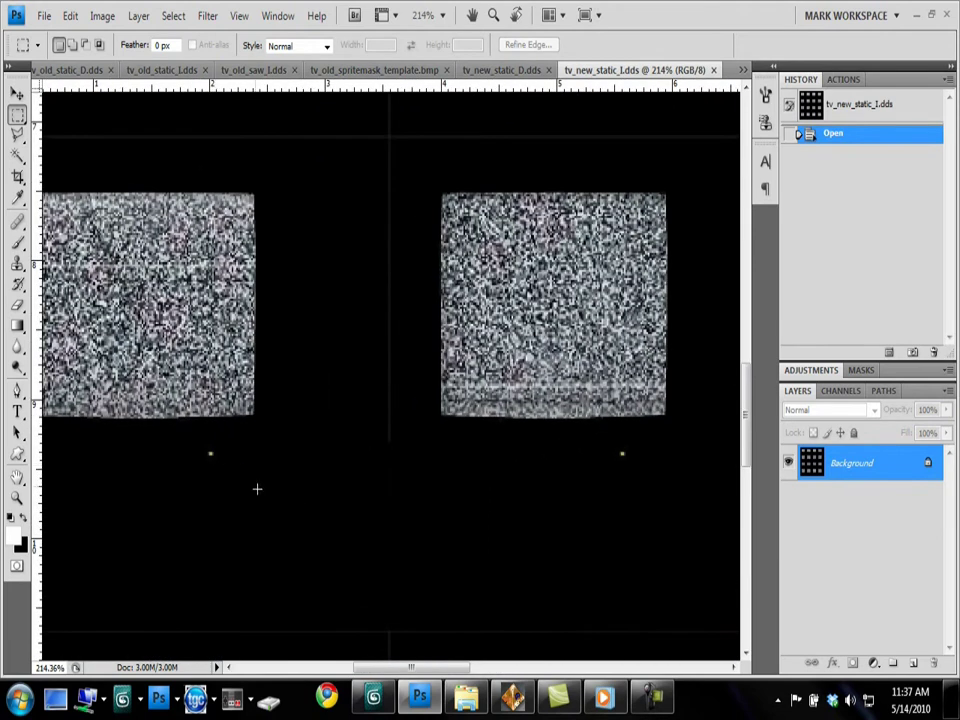
scroll(257, 488, "down", 3, "alt")
left_click_drag(264, 501, 302, 378)
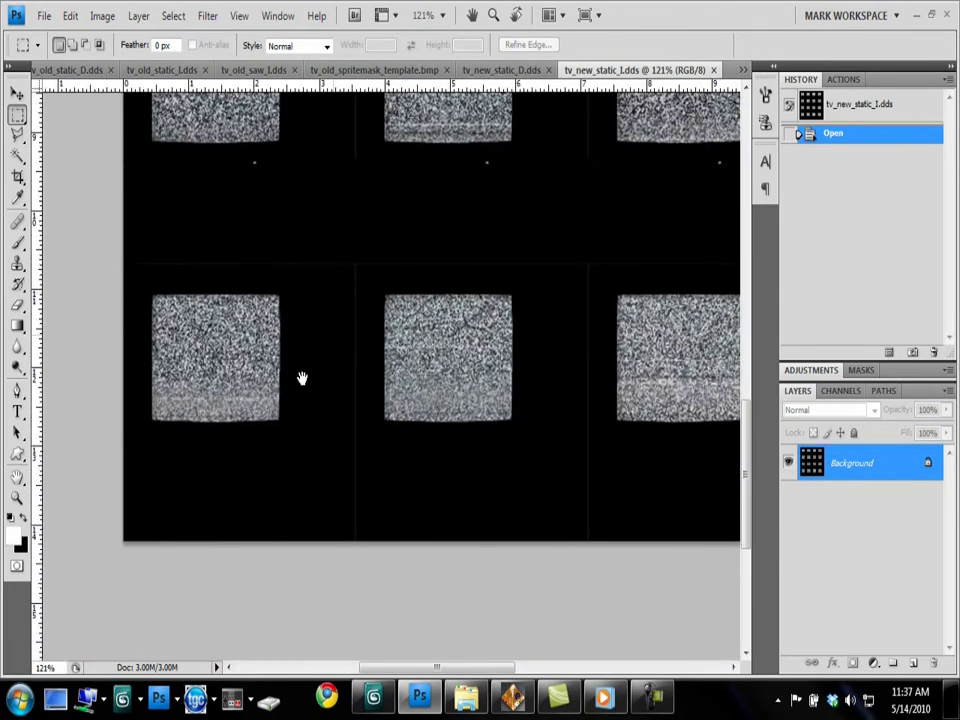
left_click_drag(420, 337, 407, 577)
scroll(405, 576, "down", 3, "alt")
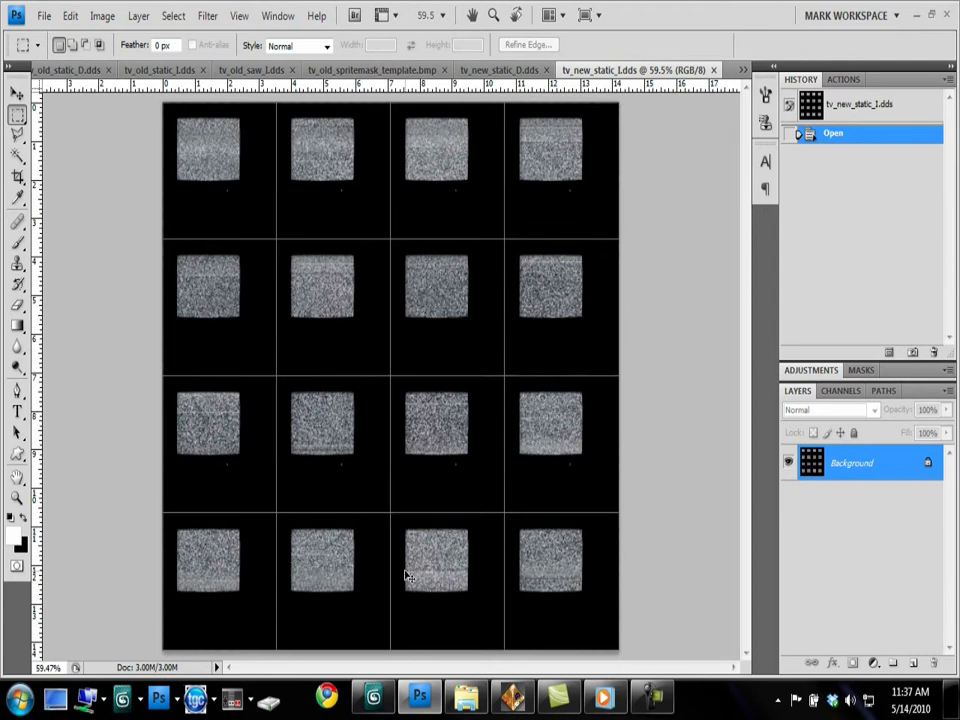
scroll(394, 470, "up", 3, "alt")
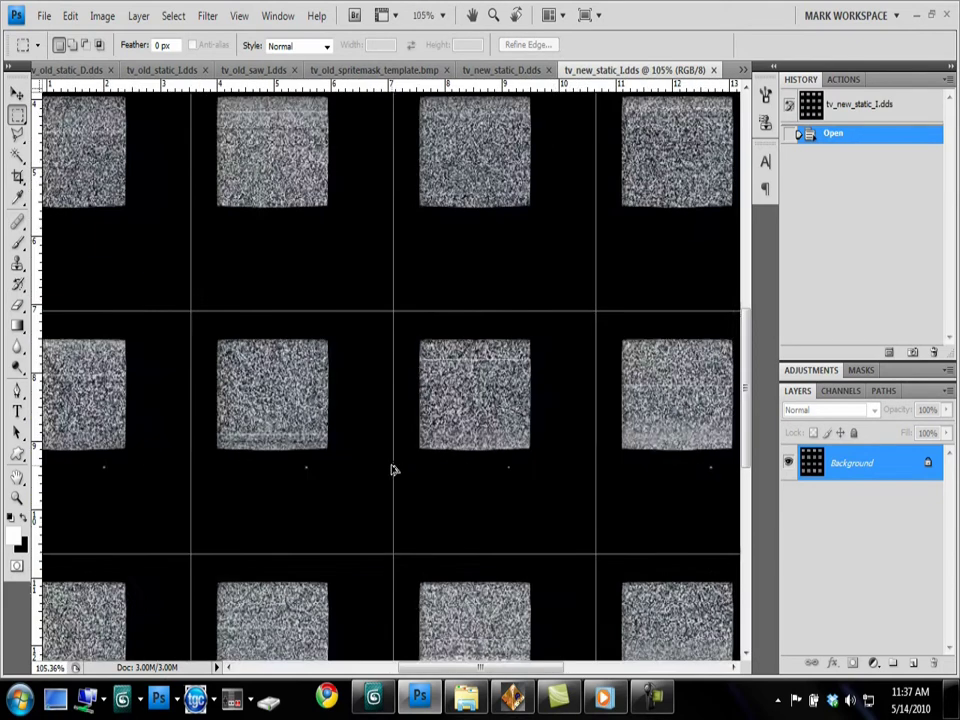
left_click_drag(439, 618, 455, 663)
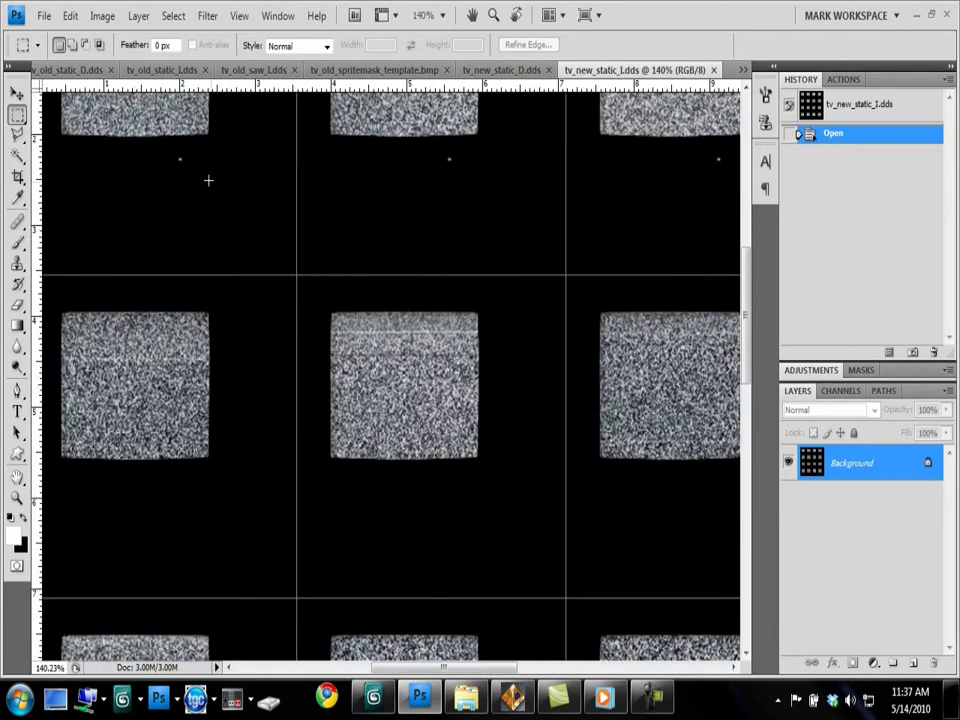
Step: Switch back to DarkShader, check the new TV's power light in the preview, and assign the tv_new_standby_I texture as SpriteMap_I
left_click(512, 697)
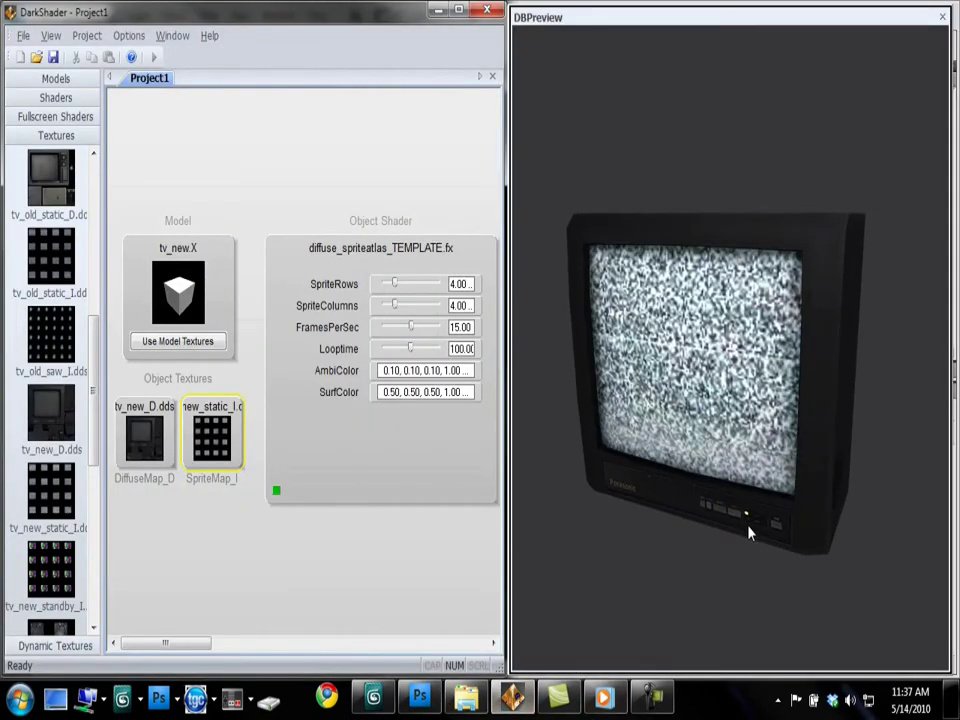
left_click_drag(697, 506, 734, 496)
right_click_drag(724, 494, 731, 471)
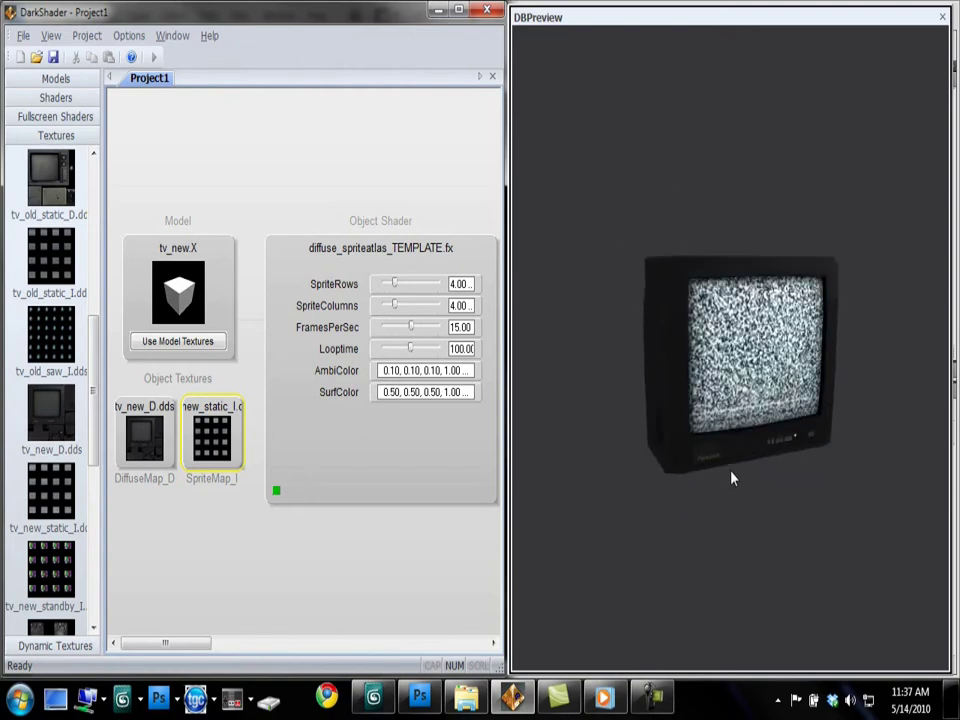
left_click_drag(731, 478, 701, 448)
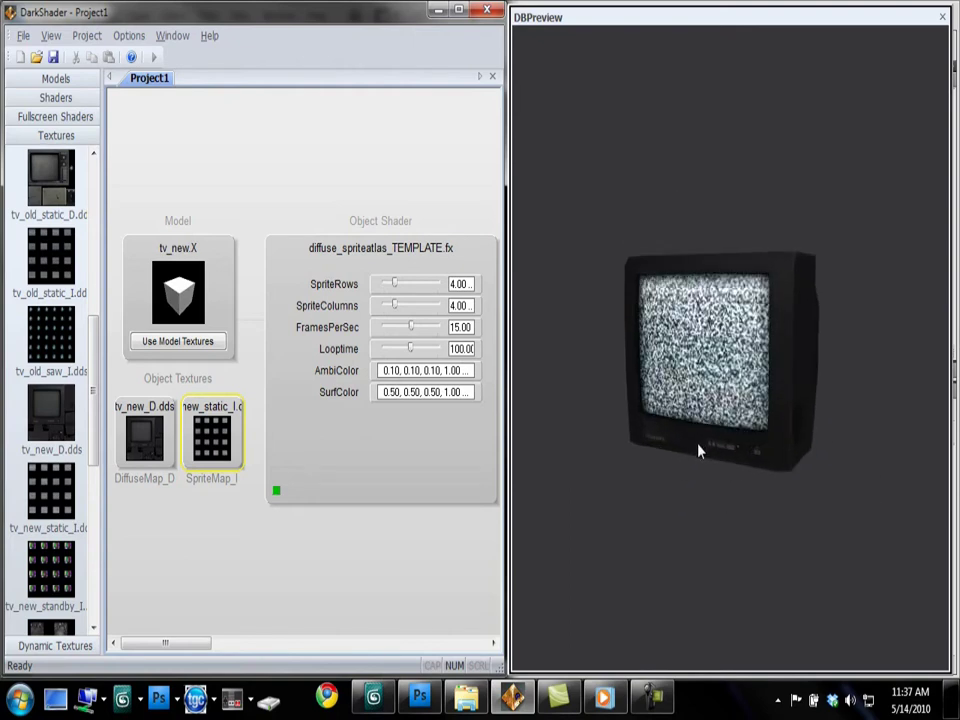
scroll(700, 452, "up", 3)
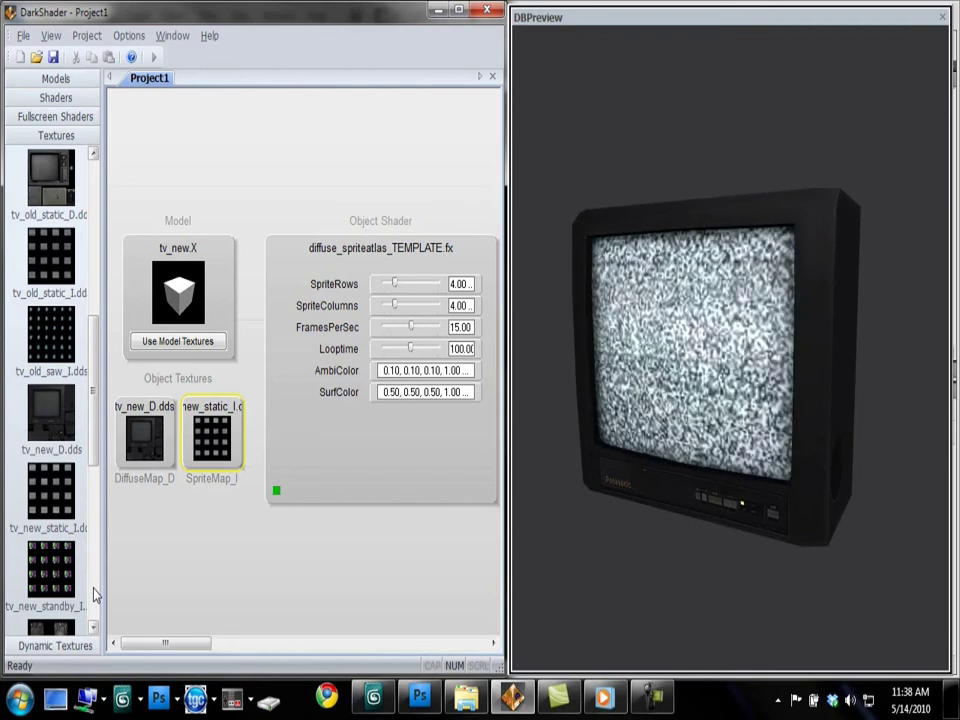
left_click_drag(71, 583, 212, 437)
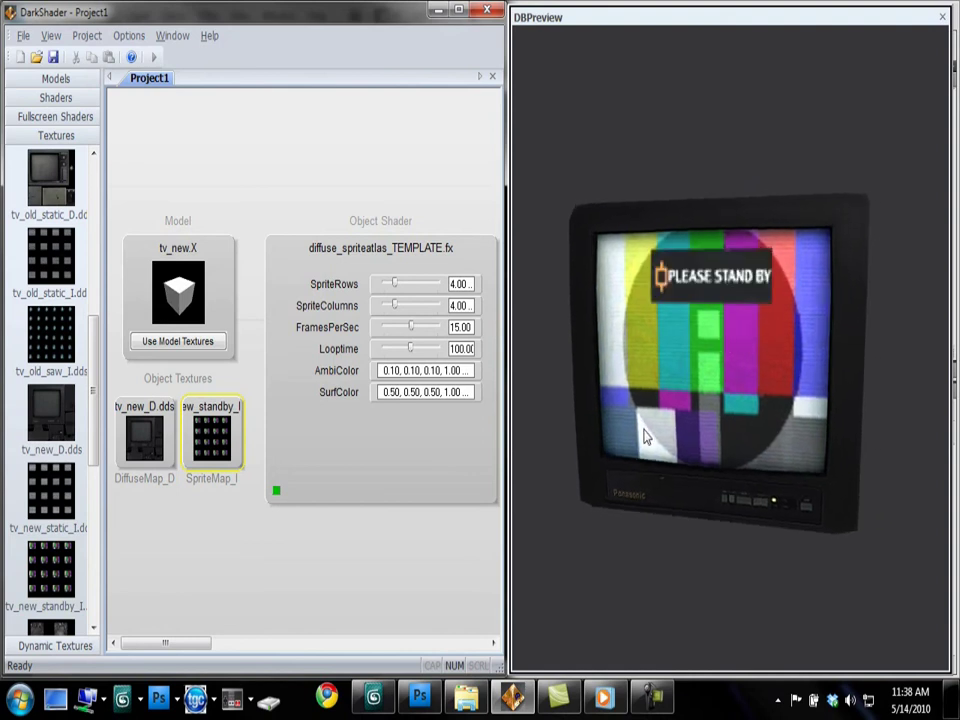
scroll(645, 432, "down", 4)
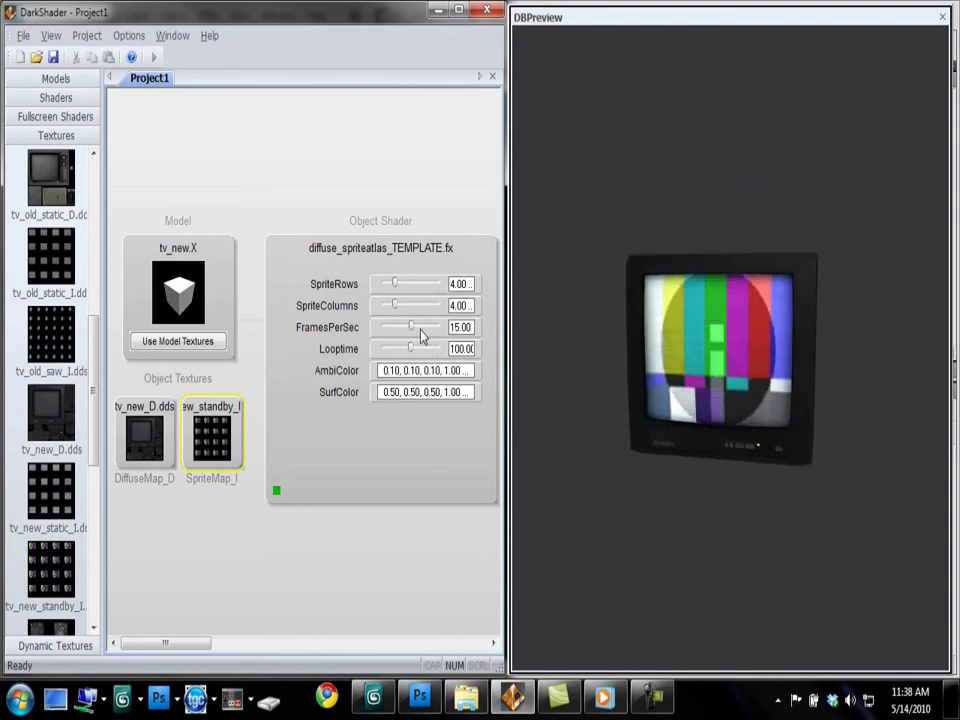
Step: Lower FramesPerSec to 1 and inspect the standby animation and power light on the TV in the preview
mouse_move(411, 332)
left_mouse_down()
mouse_move(386, 328)
mouse_move(394, 336)
left_mouse_up()
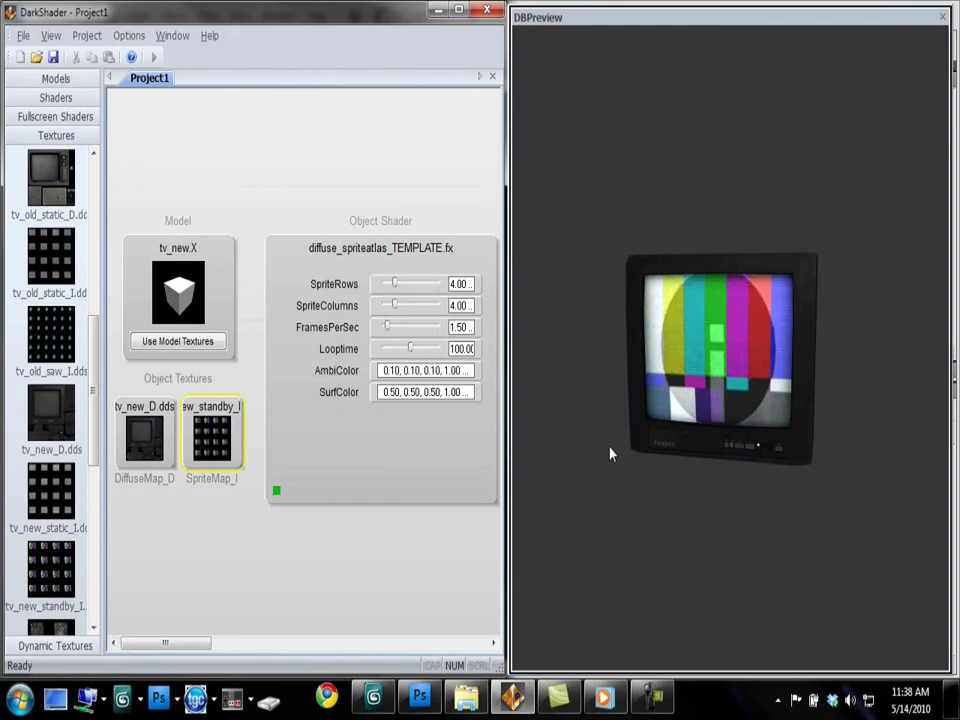
key("Left")
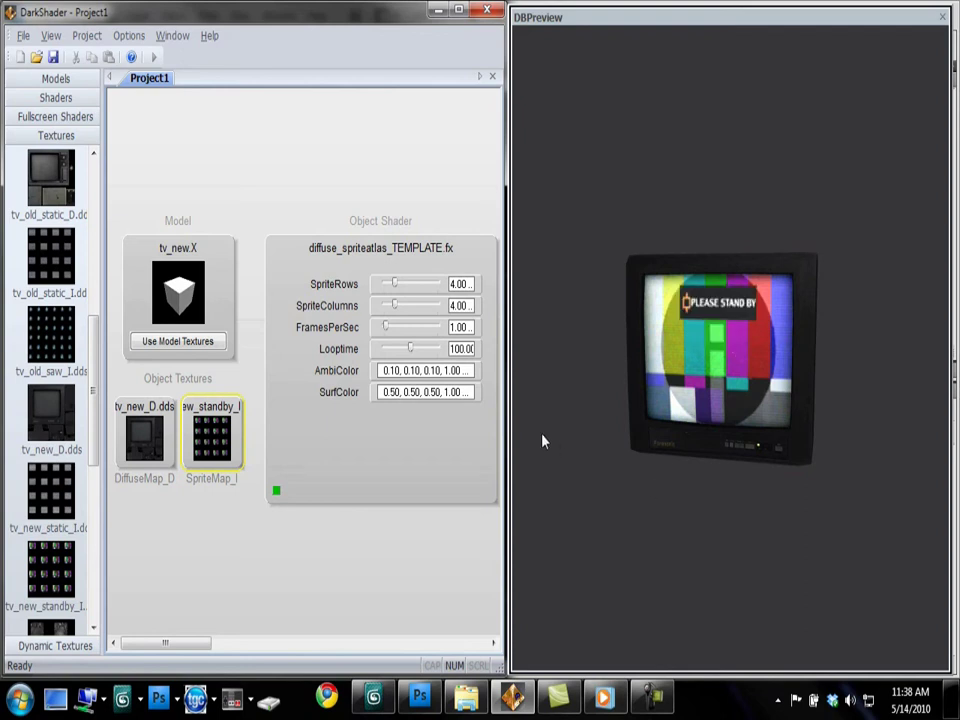
left_click_drag(692, 434, 714, 427)
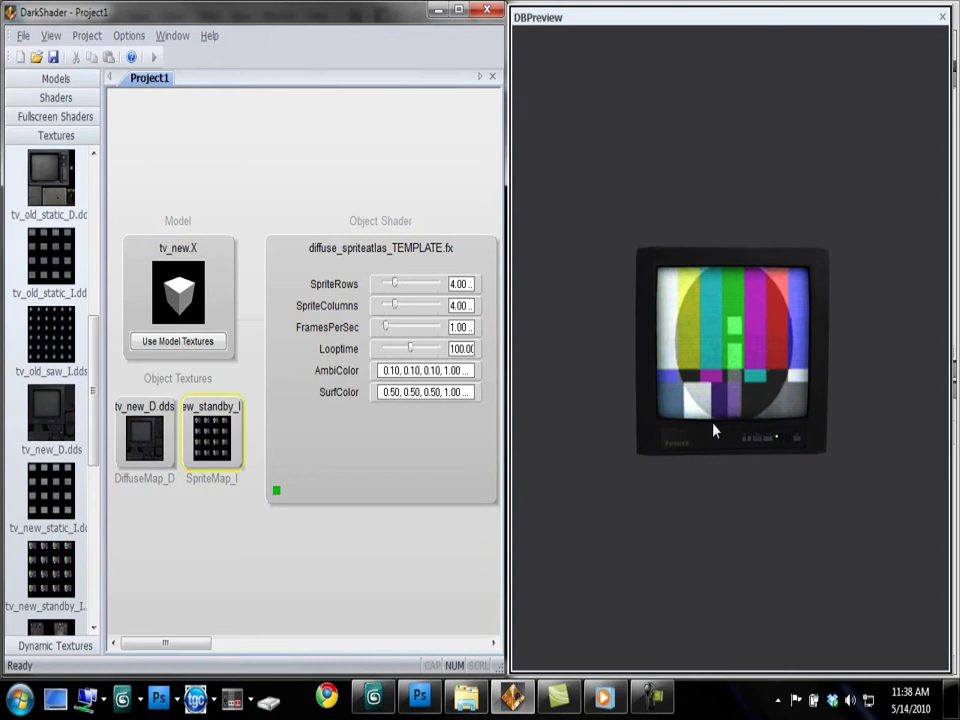
scroll(718, 438, "up", 3)
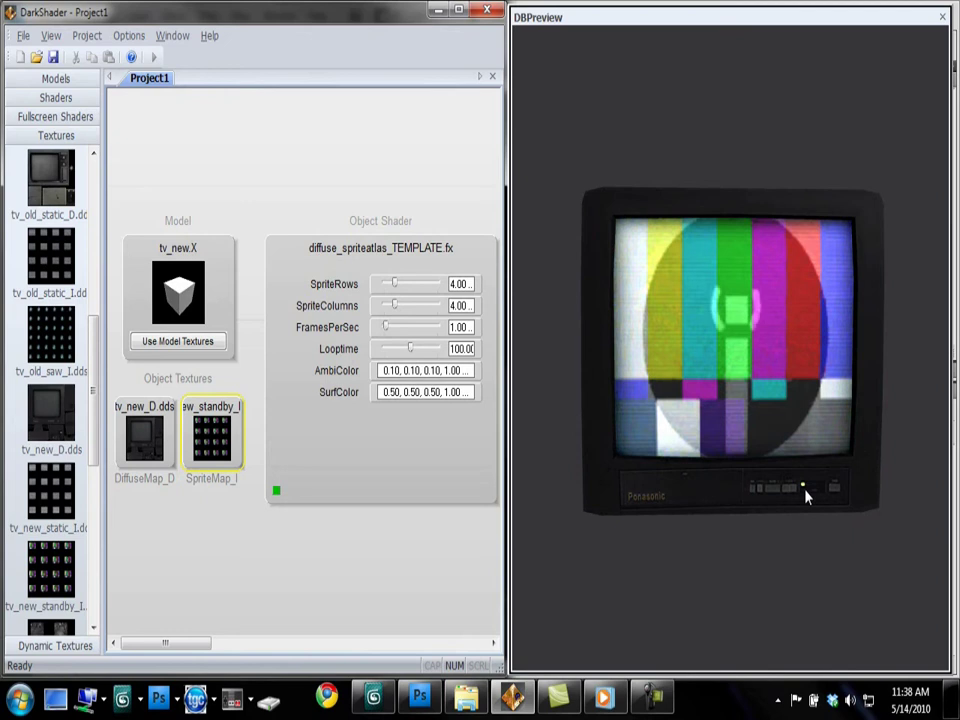
left_click_drag(799, 497, 702, 411)
scroll(713, 430, "down", 3)
scroll(703, 420, "up", 3)
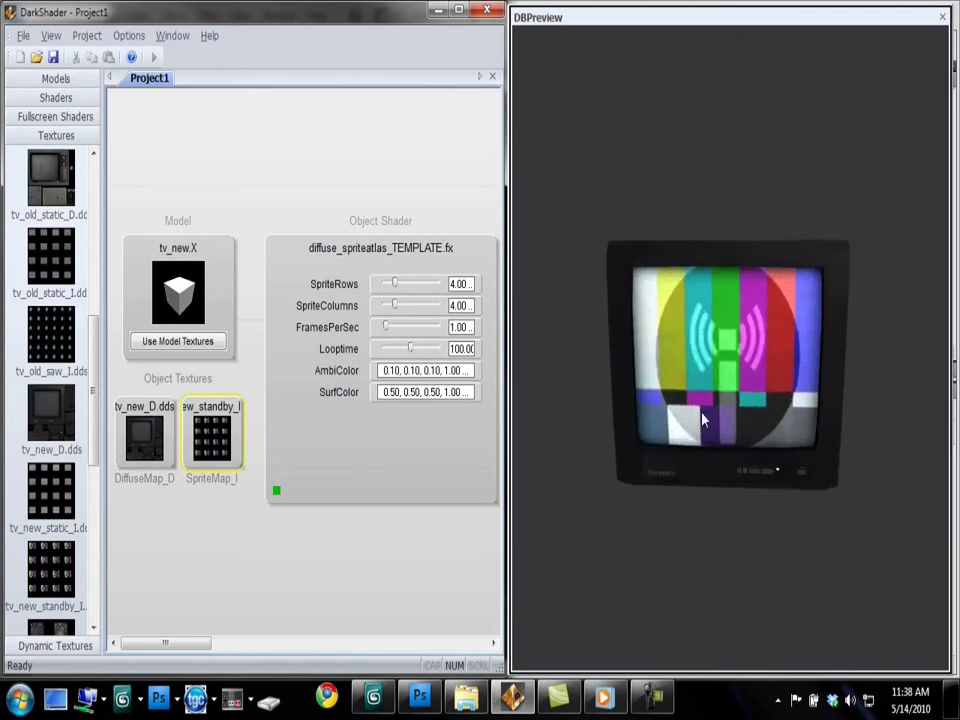
Step: Assign the new TV's security monitor atlas as SpriteMap_I and set SpriteRows and SpriteColumns to 2
left_click_drag(95, 432, 97, 582)
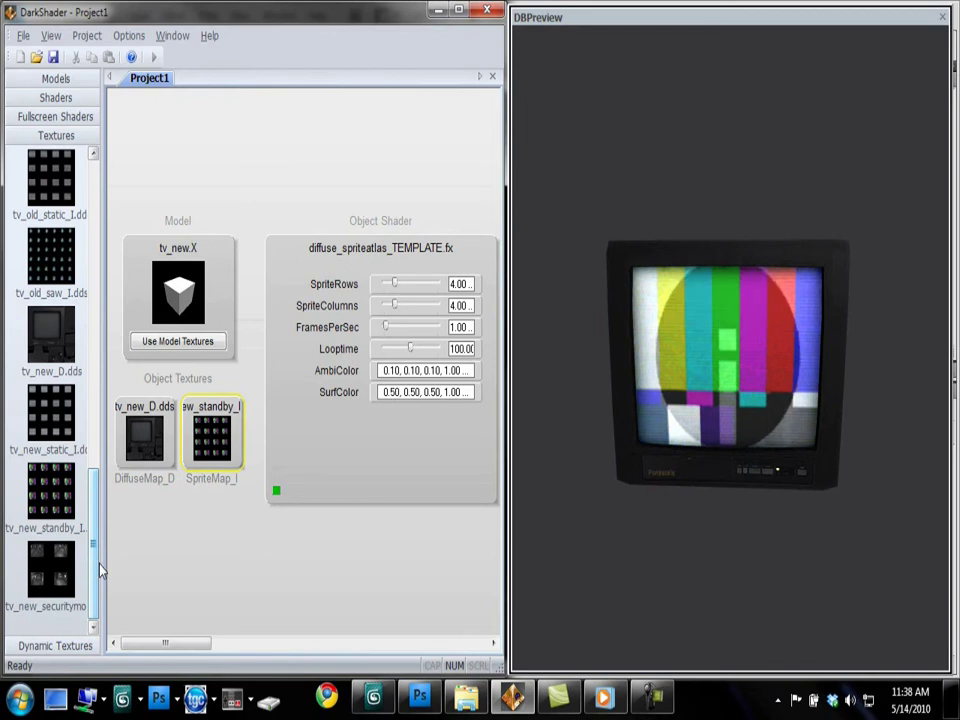
double_click(47, 580)
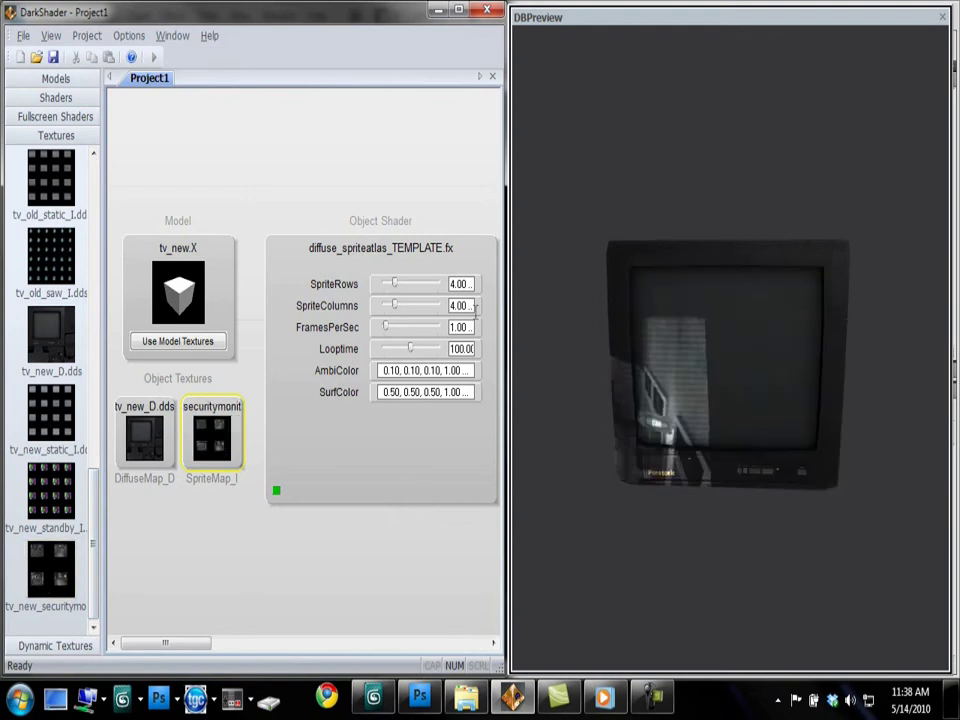
mouse_move(395, 702)
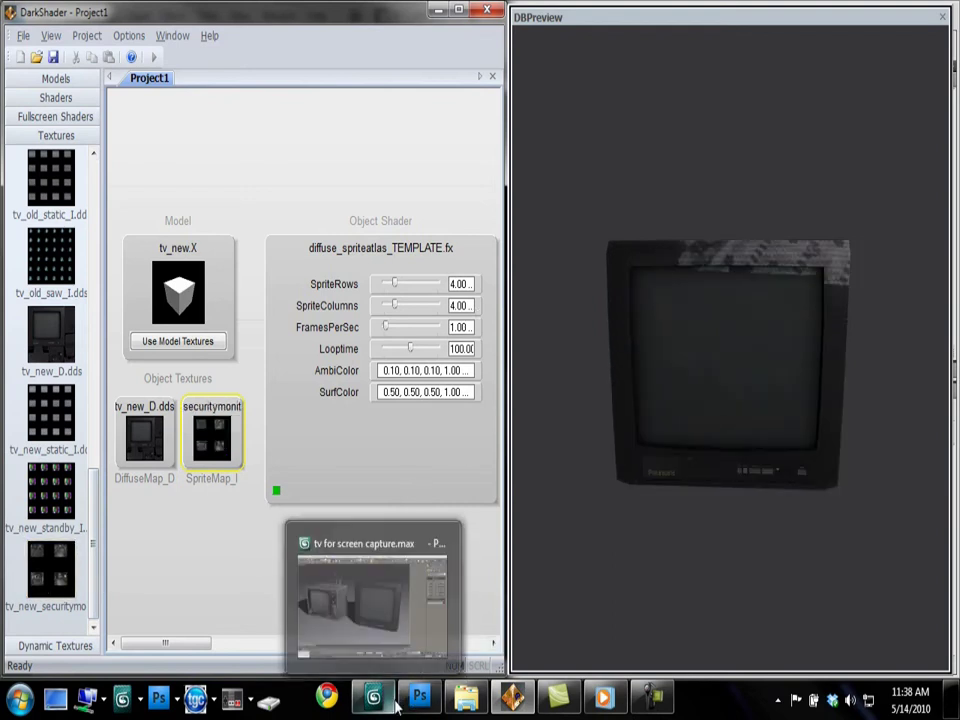
left_click(462, 284)
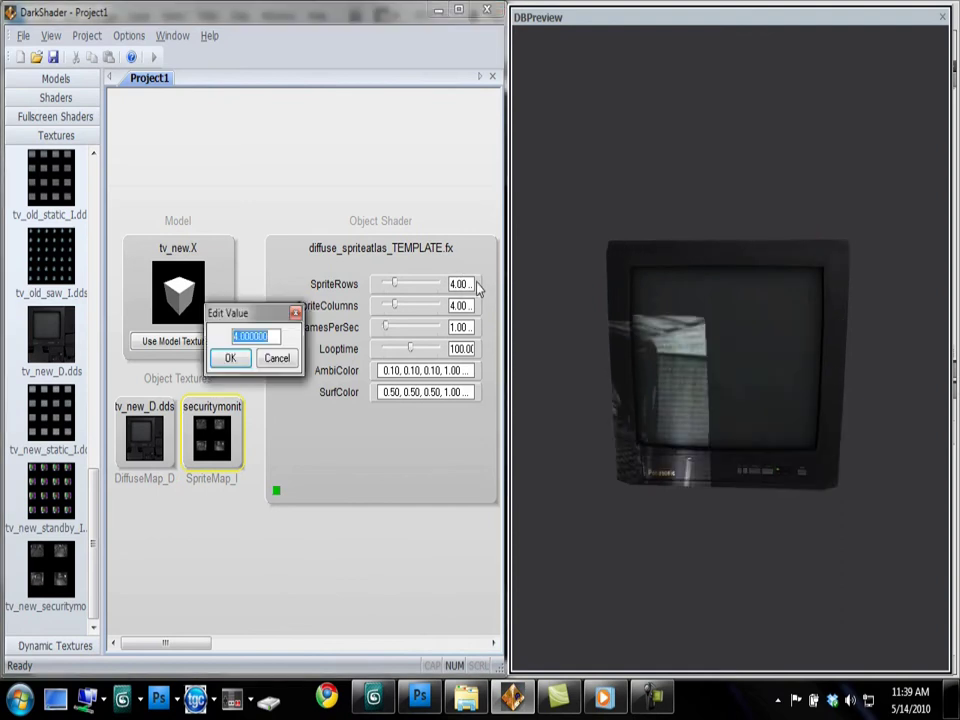
type("2")
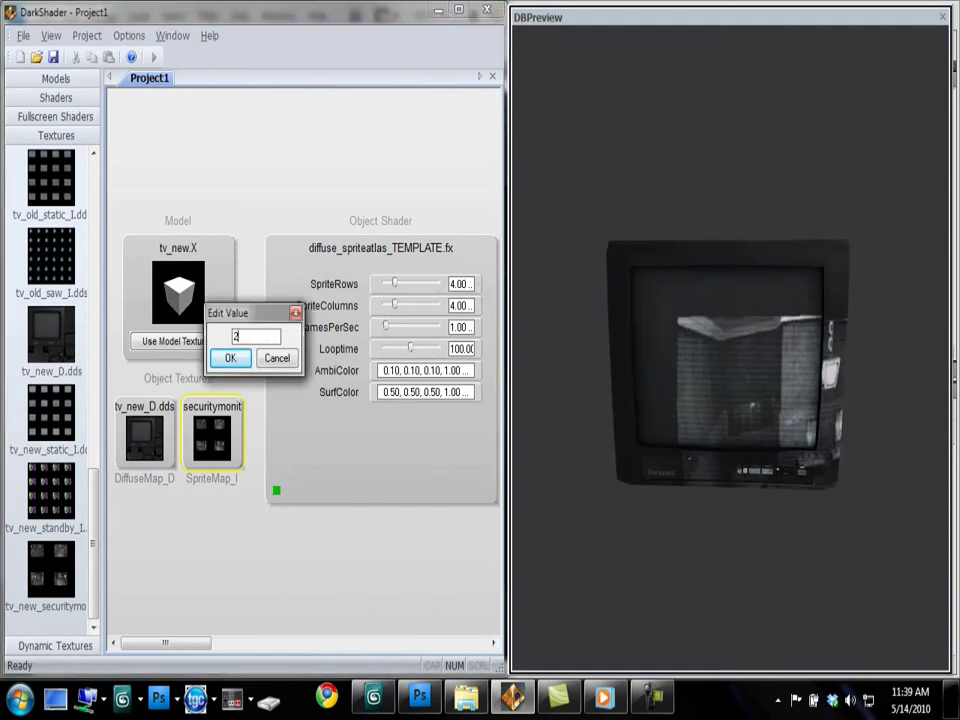
left_click(230, 358)
left_click(458, 306)
type("2")
key("Return")
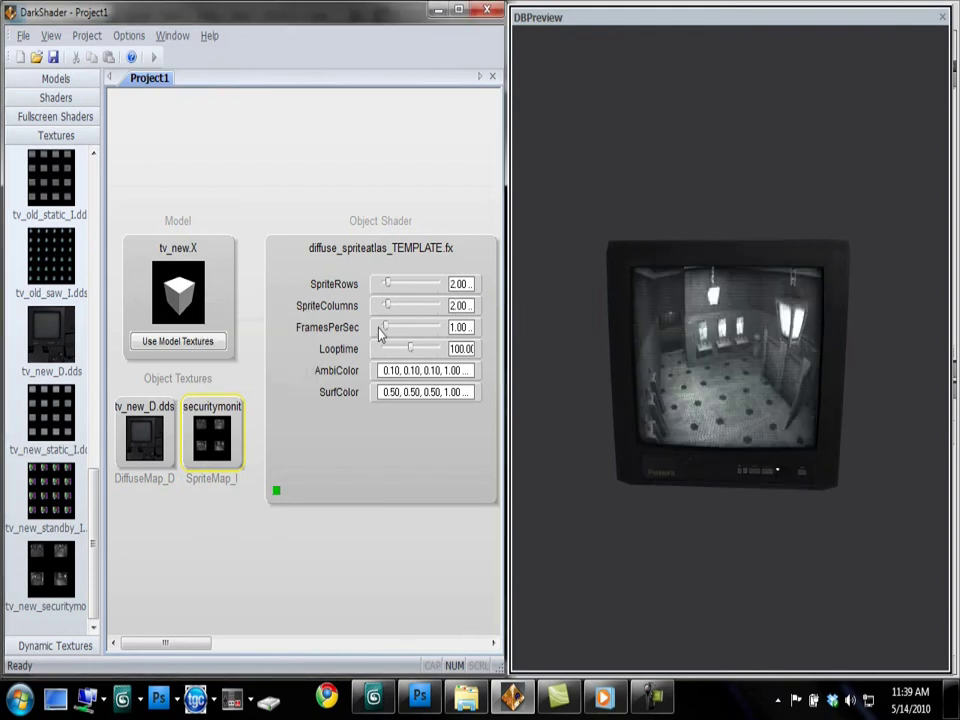
Step: Lower FramesPerSec to 0.25 and inspect the security monitor animation on the TV from several angles in the preview
left_click_drag(579, 372, 669, 425)
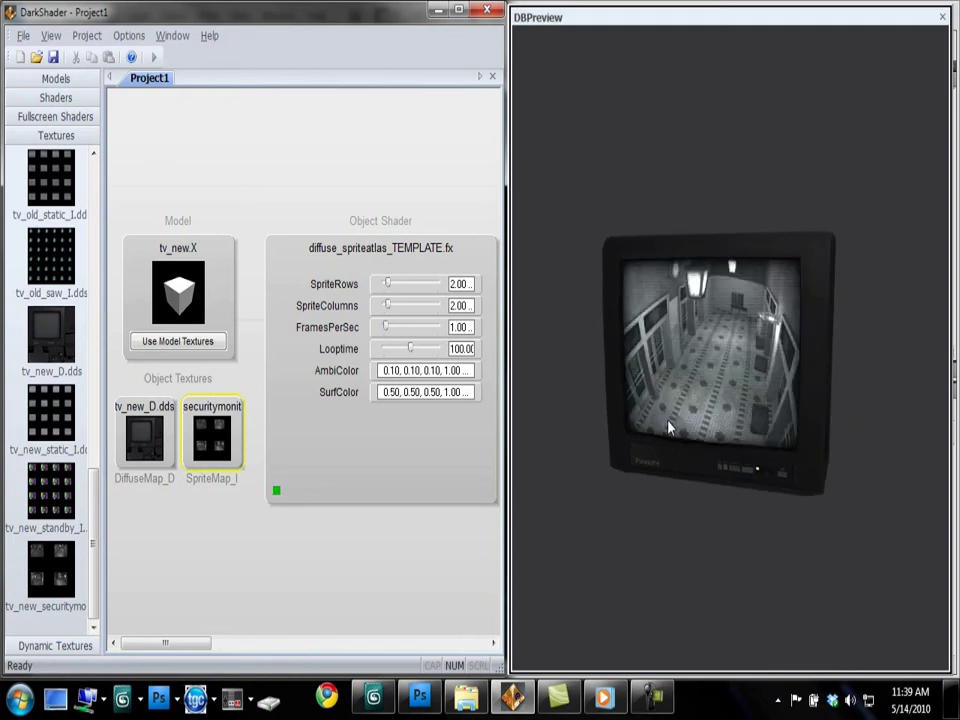
scroll(664, 400, "up", 3)
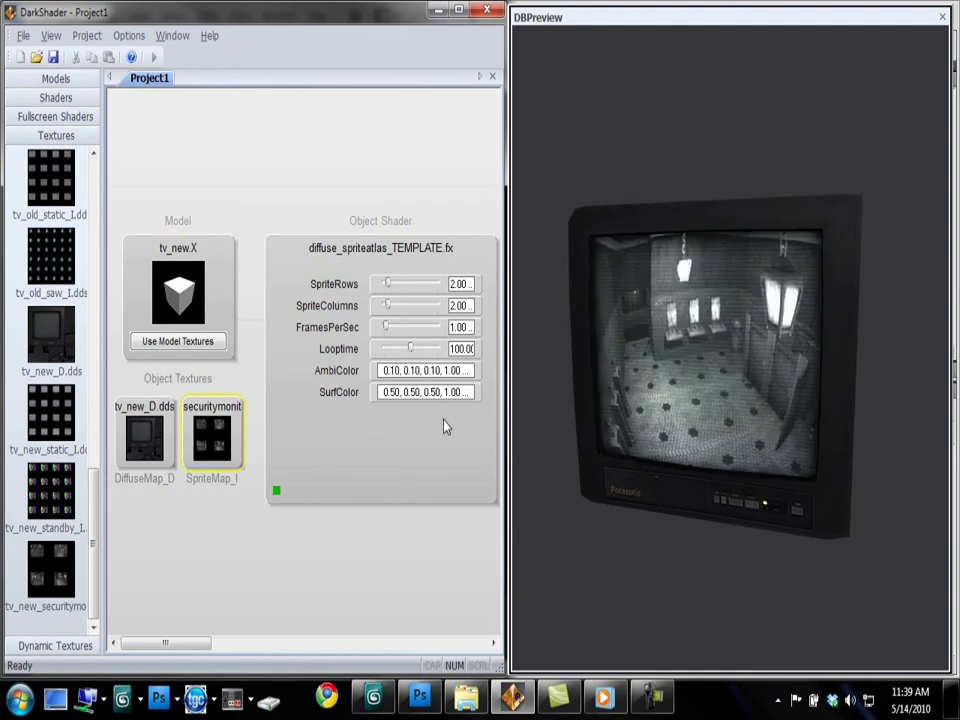
left_click(457, 327)
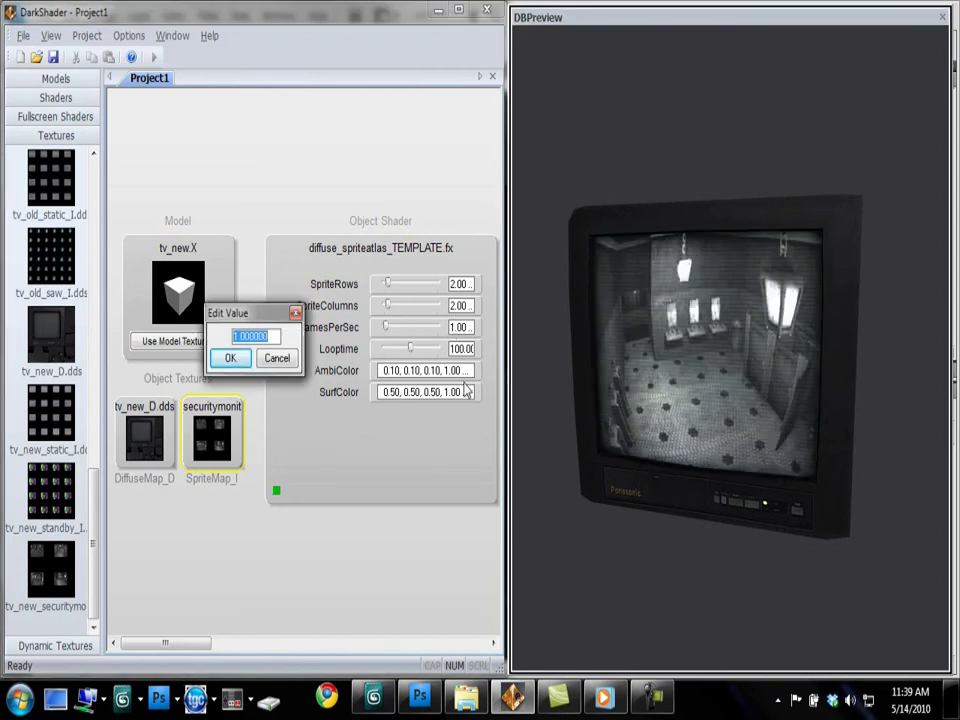
type("0.25")
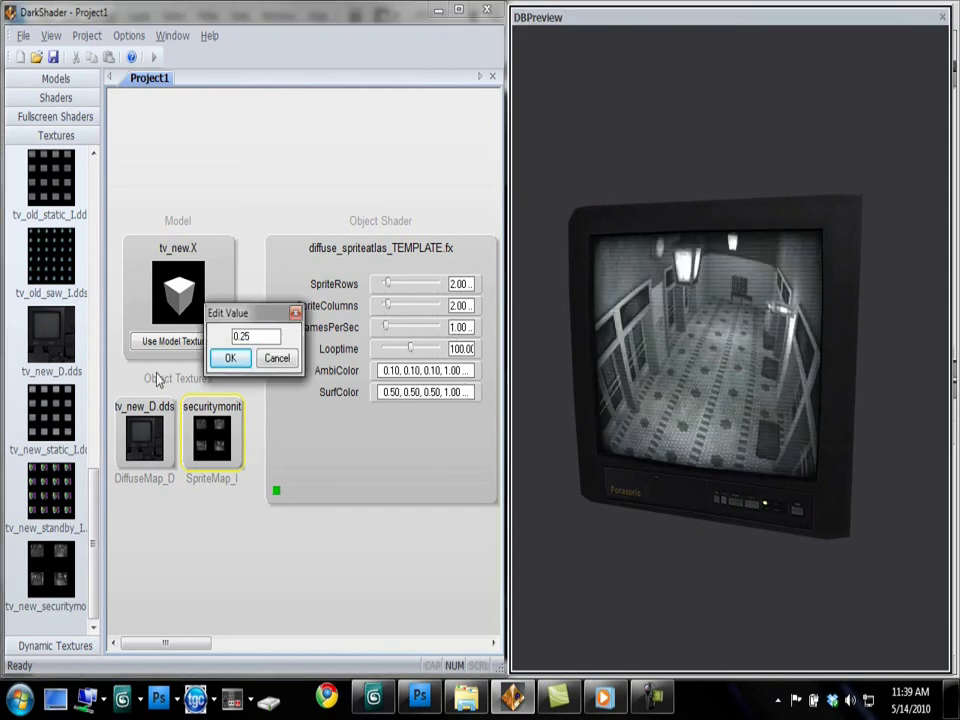
left_click(230, 358)
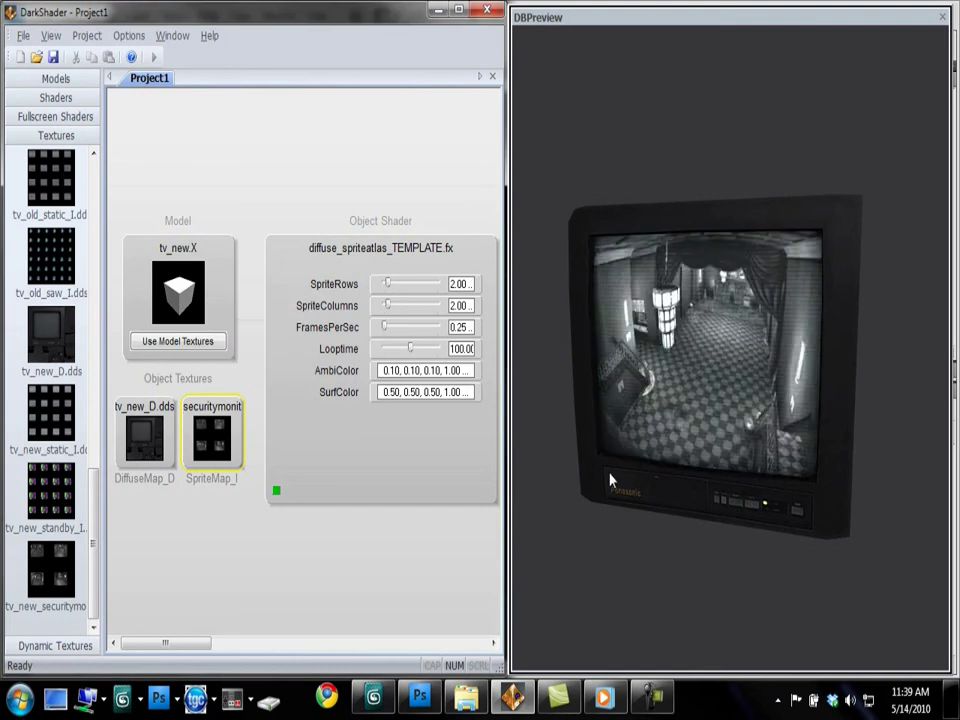
mouse_move(674, 458)
left_mouse_down()
mouse_move(700, 454)
mouse_move(688, 456)
mouse_move(681, 439)
mouse_move(690, 451)
left_mouse_up()
scroll(685, 460, "down", 2)
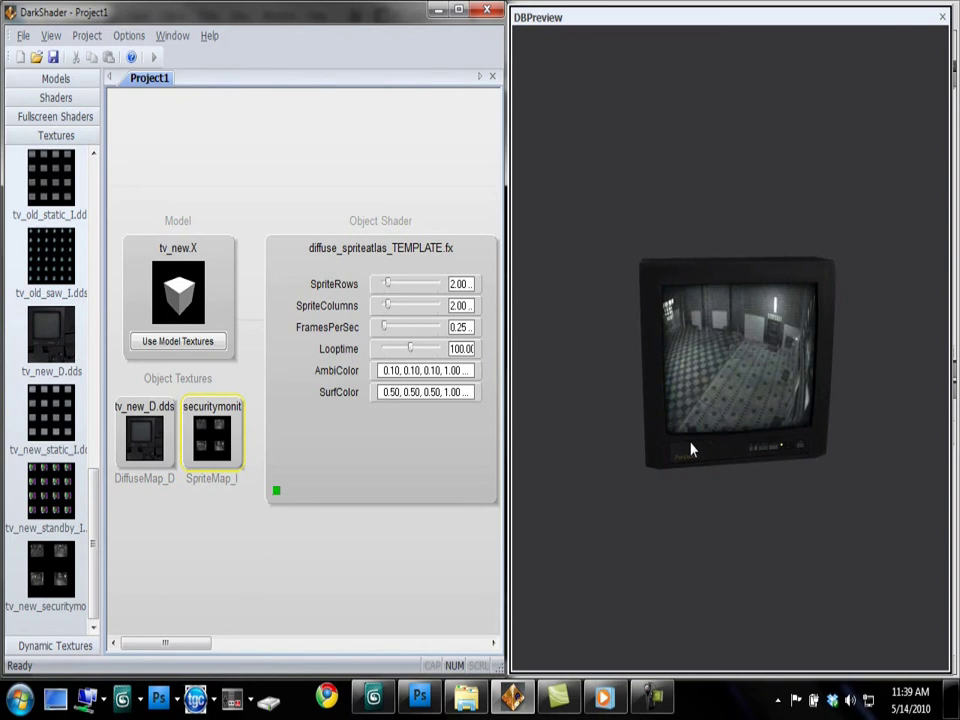
mouse_move(690, 450)
left_mouse_down()
mouse_move(703, 435)
mouse_move(671, 446)
mouse_move(677, 440)
left_mouse_up()
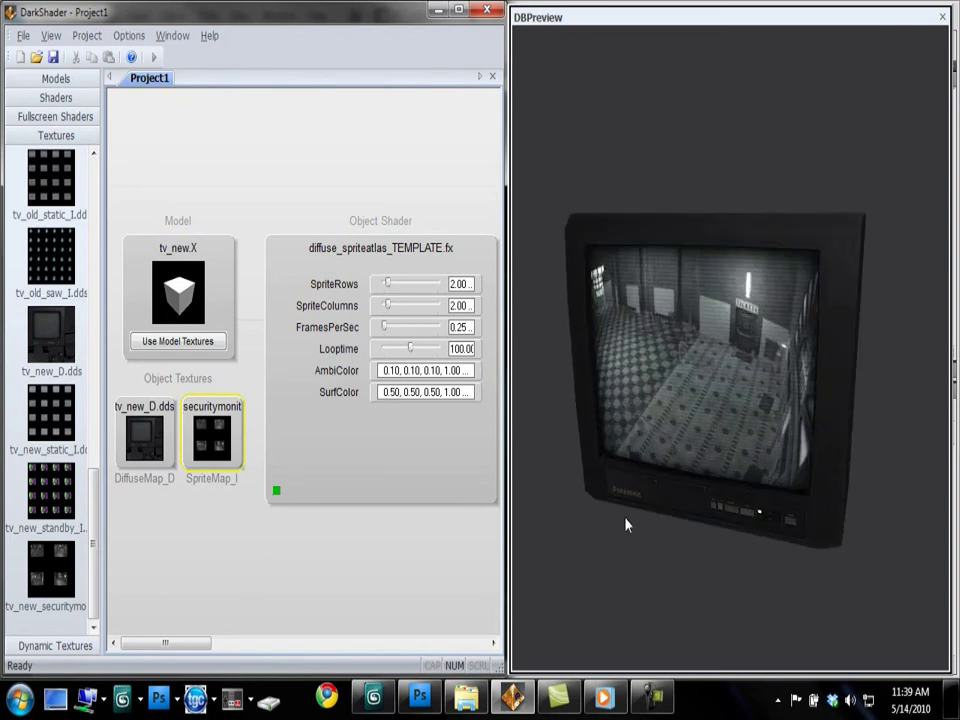
Step: Switch to Photoshop and compare the tv_new_securitymonitor_I.dds atlas with the tv_new_static_D.dds diffuse texture
left_click(419, 697)
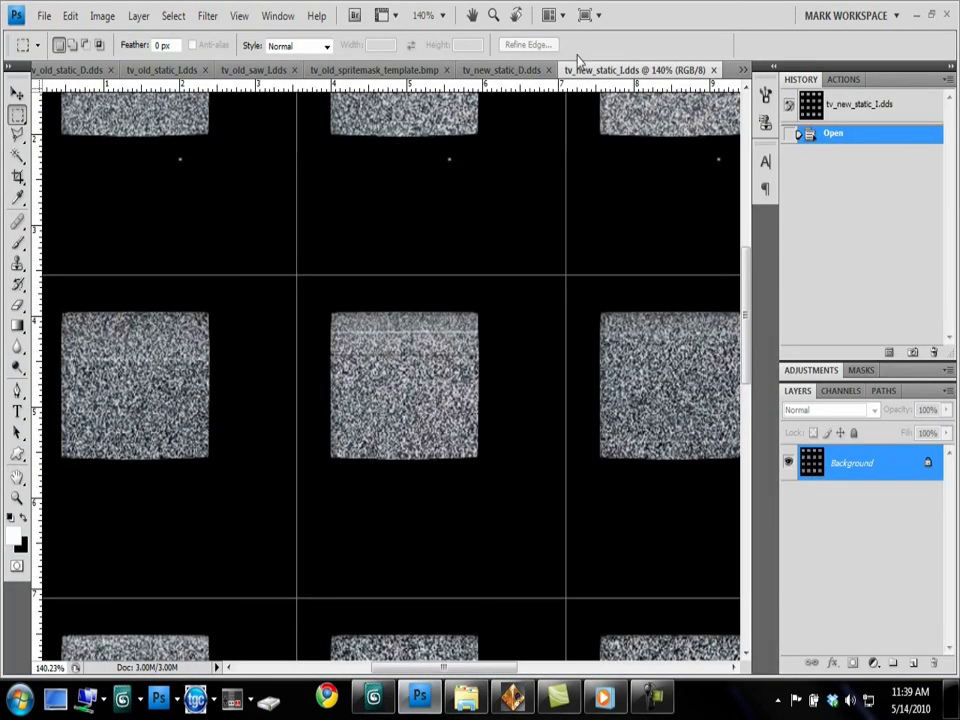
left_click(743, 69)
left_click(664, 194)
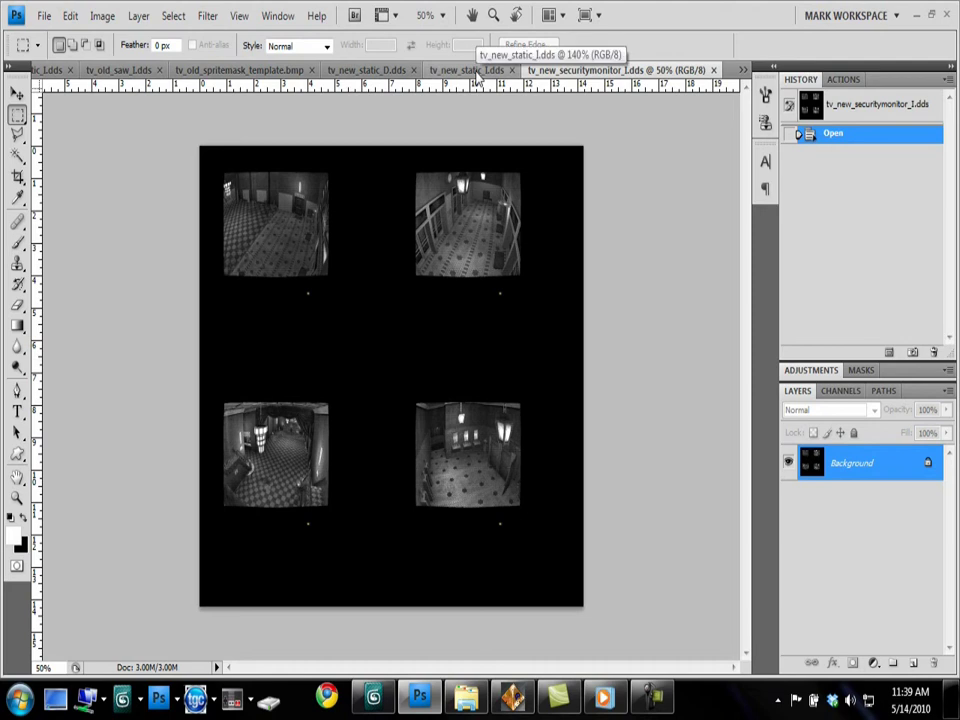
left_click(388, 70)
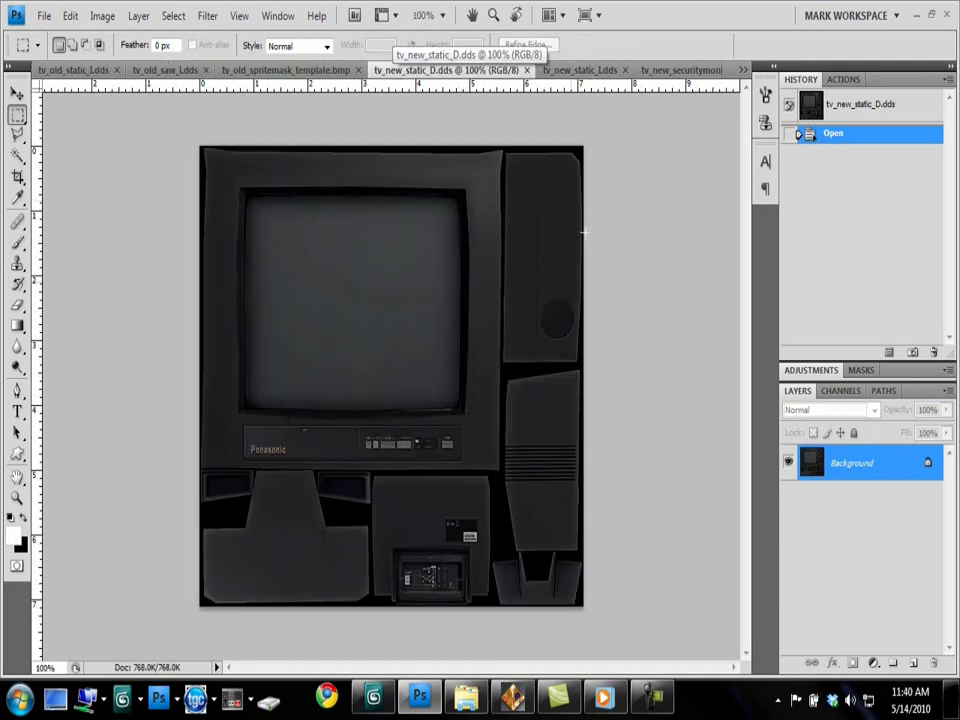
left_click(672, 70)
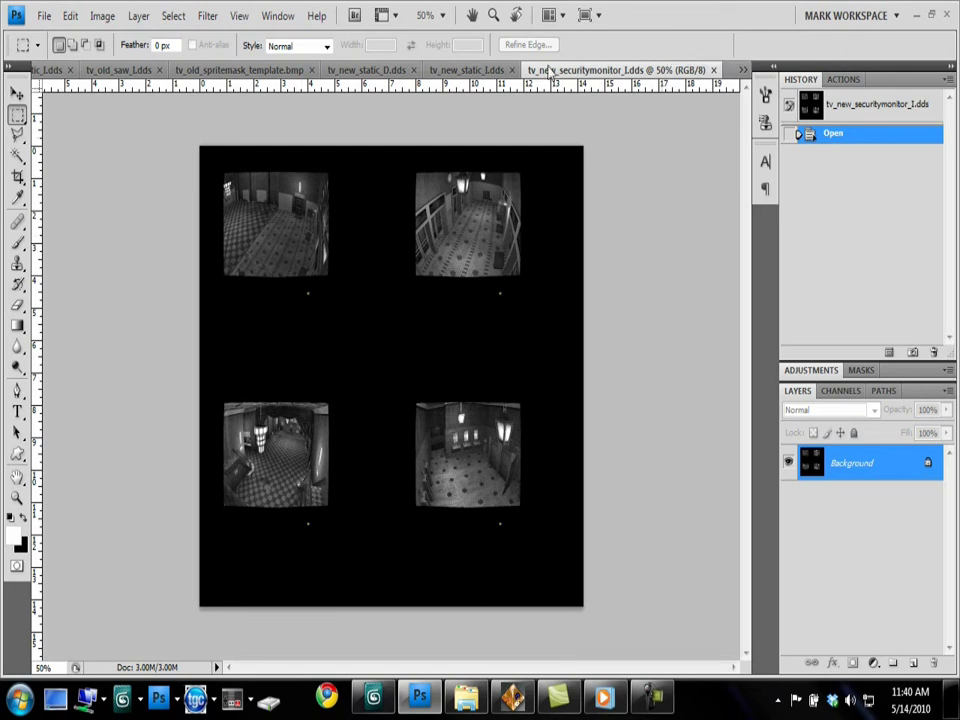
left_click(367, 70)
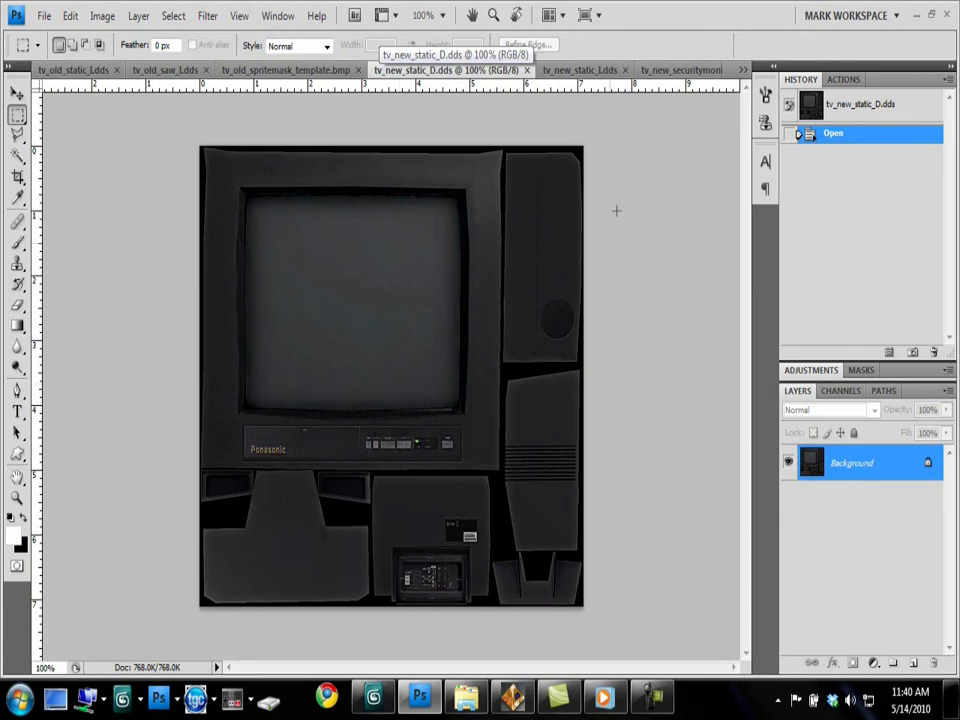
left_click(665, 70)
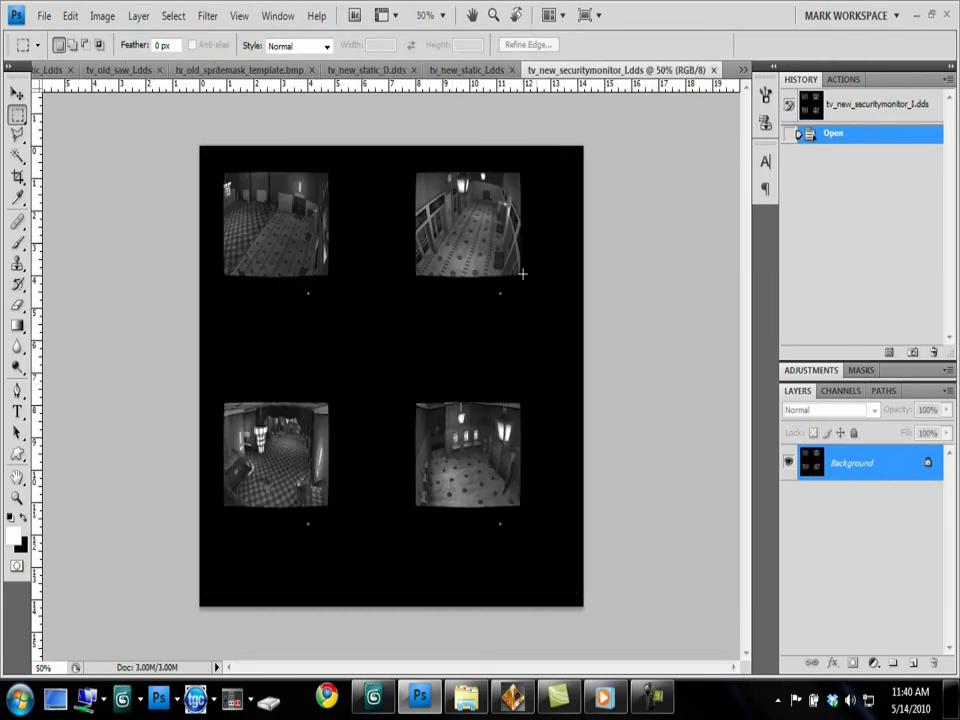
Step: Switch back to DarkShader and set the red, green and blue values of SurfColor to 0.2
left_click(512, 697)
mouse_move(628, 438)
left_mouse_down()
mouse_move(661, 430)
mouse_move(641, 433)
left_mouse_up()
left_click(420, 396)
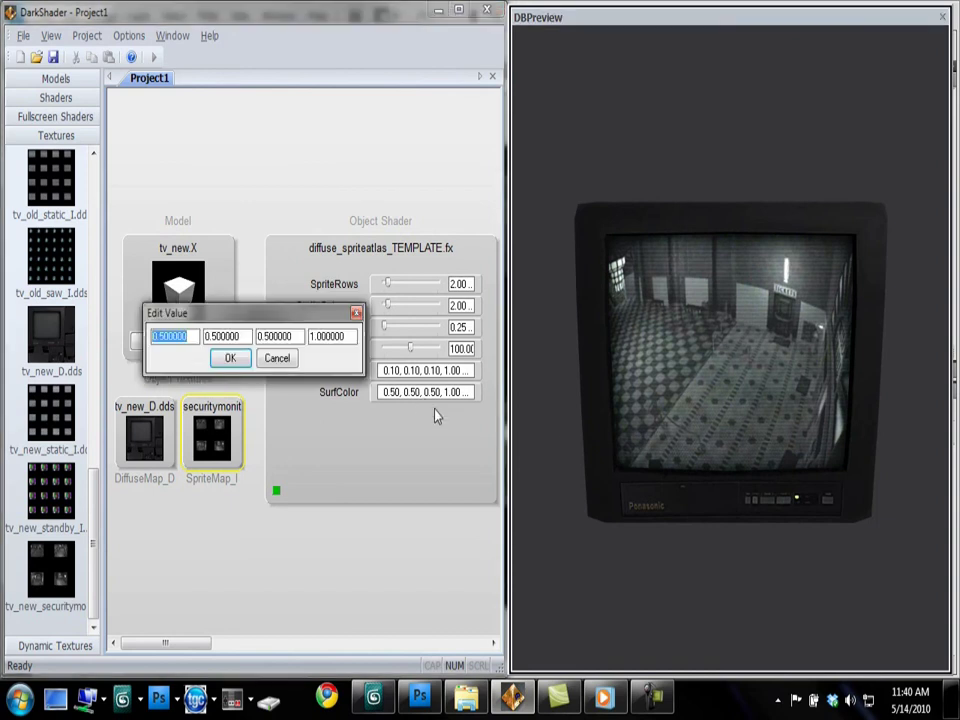
key("BackSpace")
type(".")
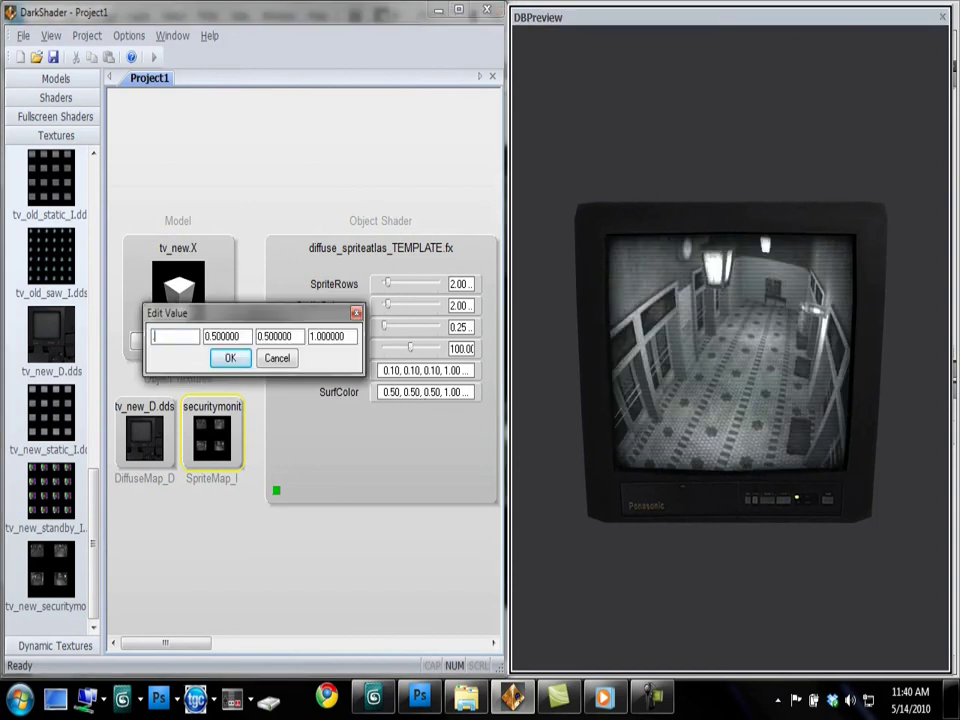
type("2")
key("Tab")
type(".2")
key("Tab")
type(".2")
key("Return")
Step: Inspect the TV's screen and power light in the preview, and examine the security monitor frames and light dots in Photoshop
left_click_drag(634, 426, 641, 426)
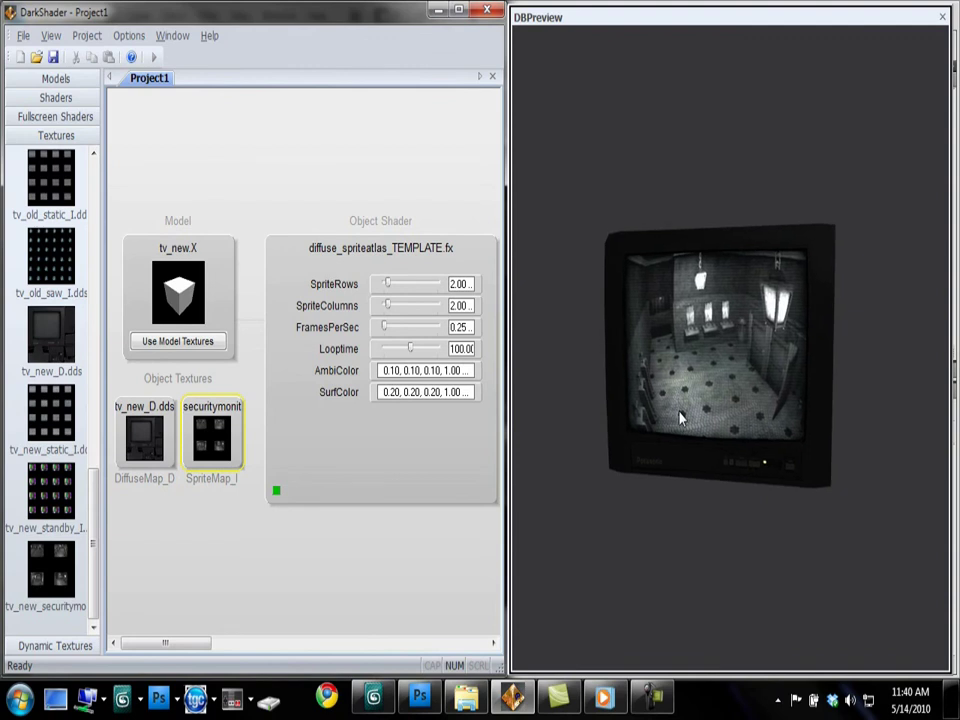
left_click_drag(755, 467, 746, 452)
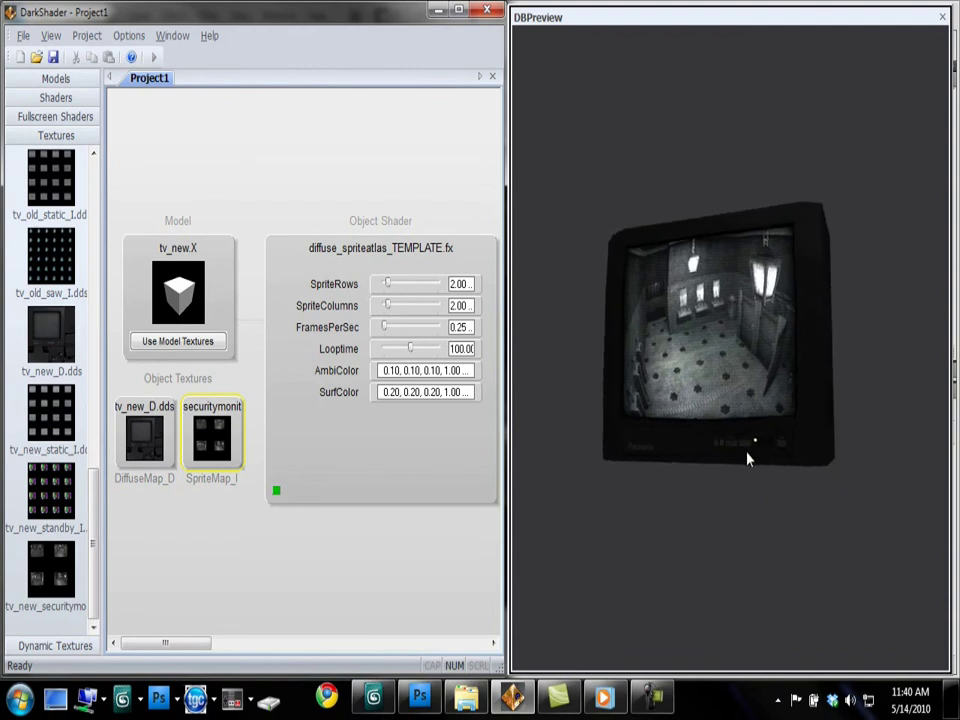
scroll(747, 453, "up", 3)
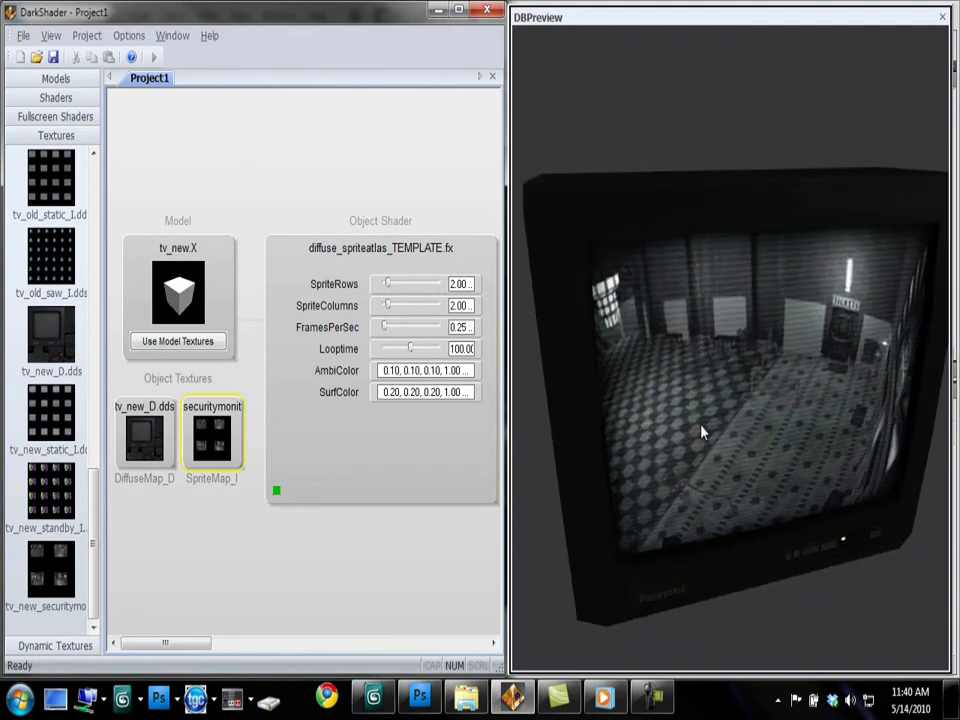
scroll(699, 431, "down", 4)
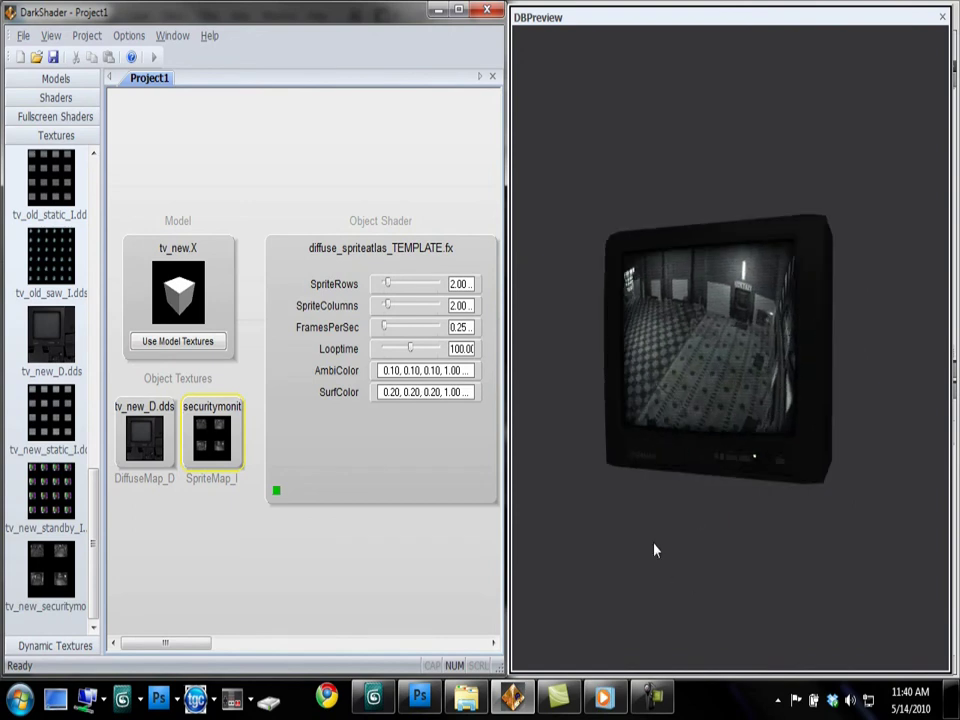
left_click(420, 697)
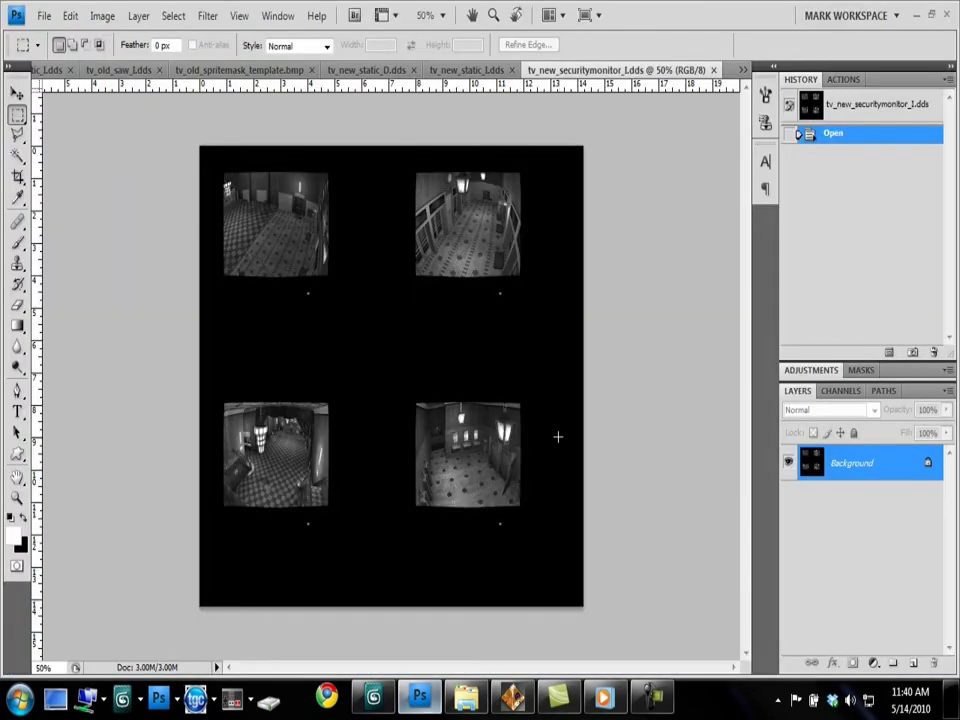
scroll(501, 297, "up", 3, "alt")
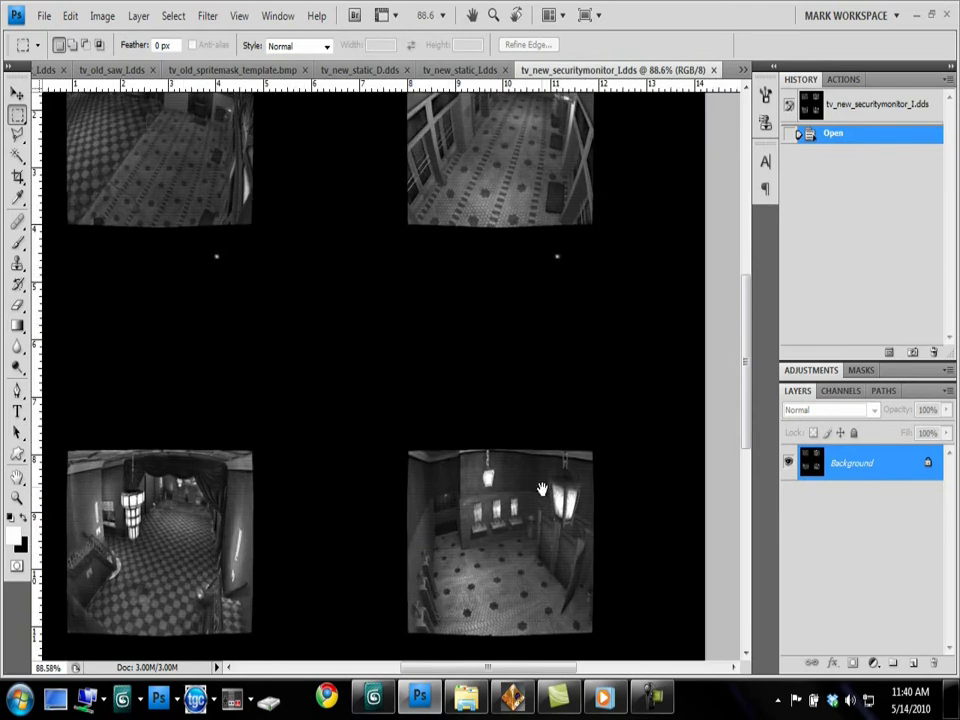
scroll(407, 367, "down", 3)
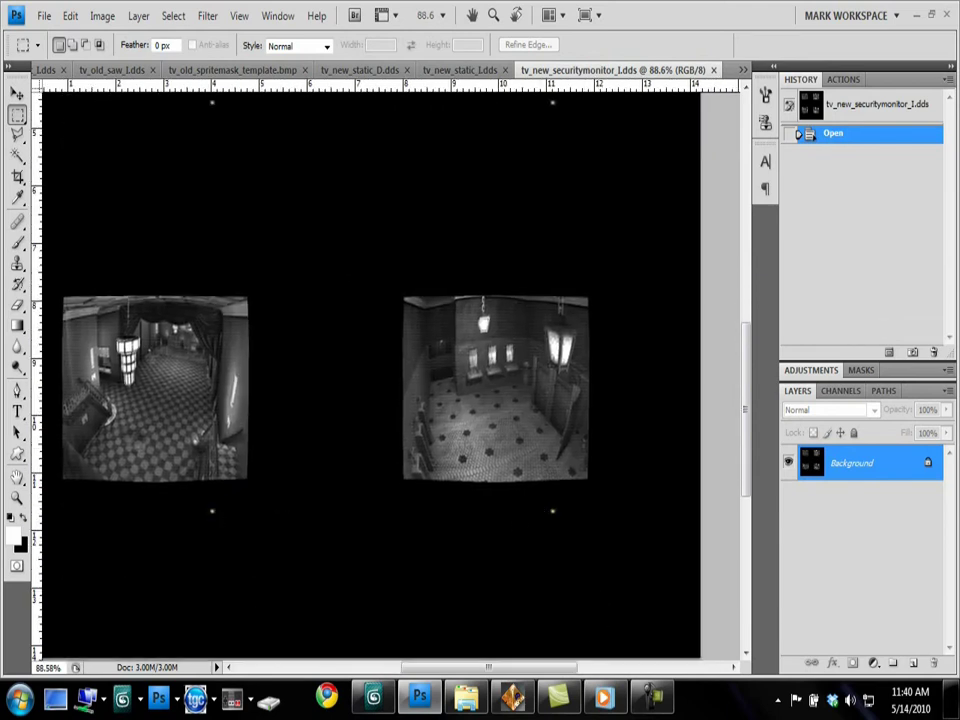
Step: Switch back to DarkShader, set the red, green and blue values of SurfColor to 0.75, and inspect the TV in the preview
key("alt+Tab")
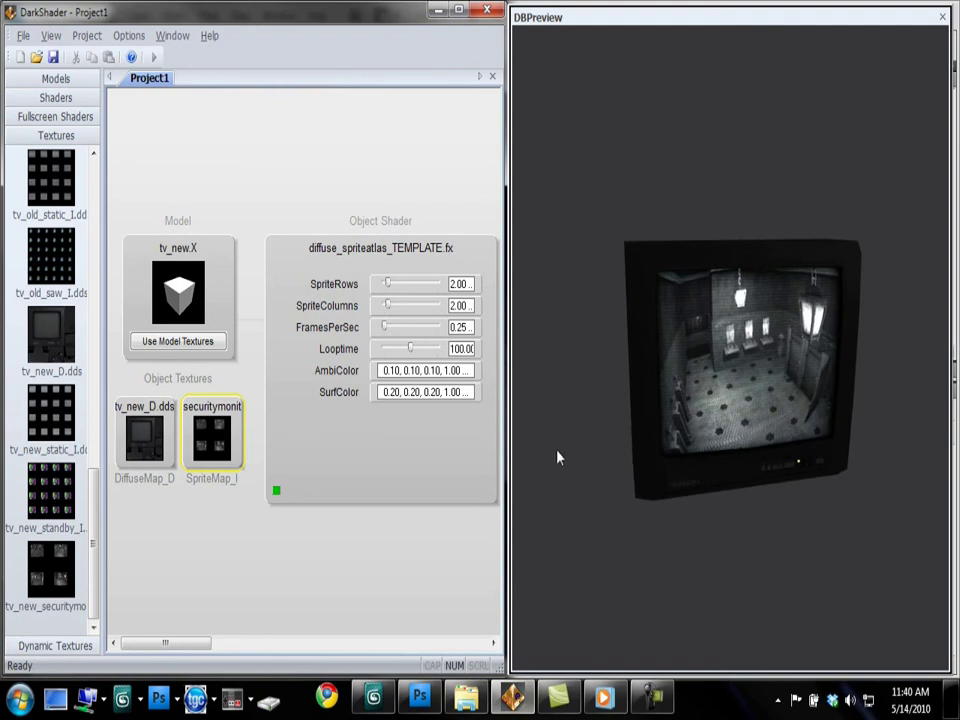
left_click(422, 393)
type("75")
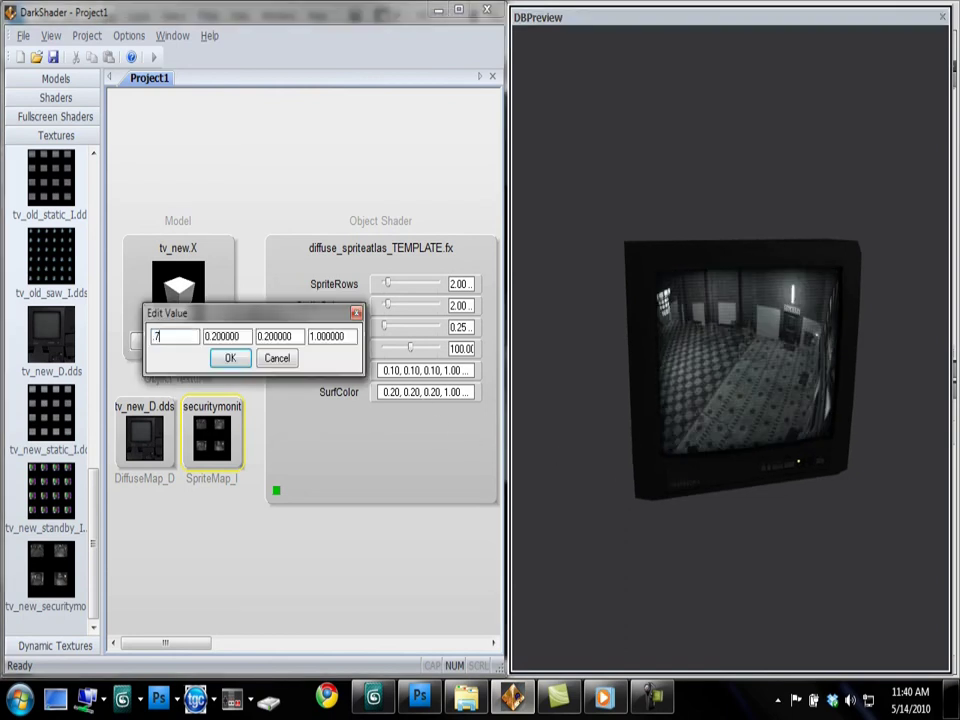
key("Tab")
key("BackSpace")
key("Tab")
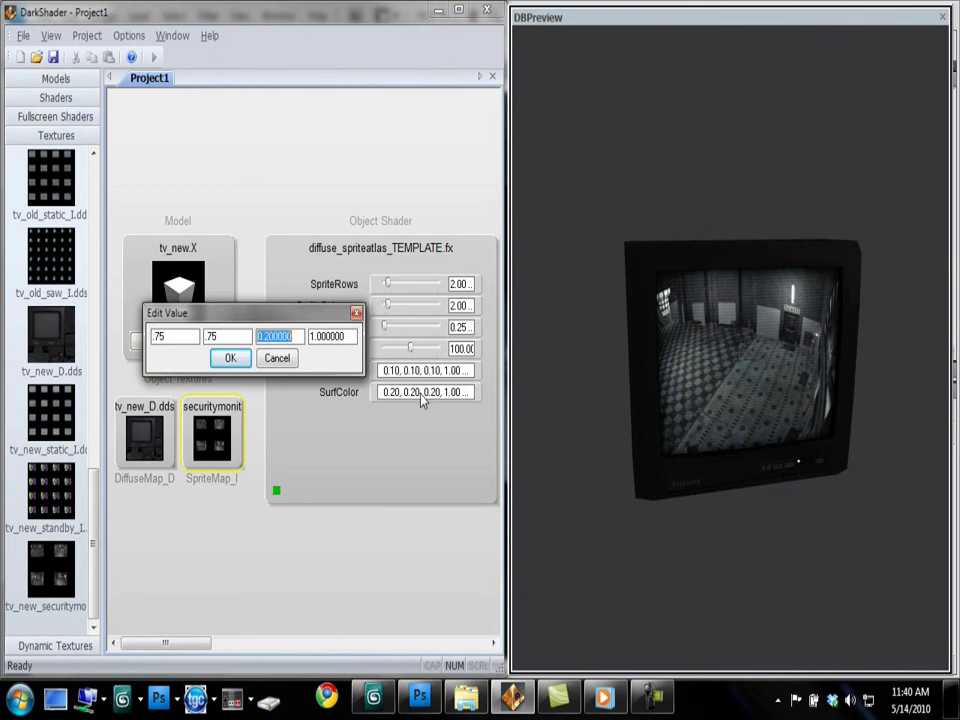
key("BackSpace")
type("75")
key("Return")
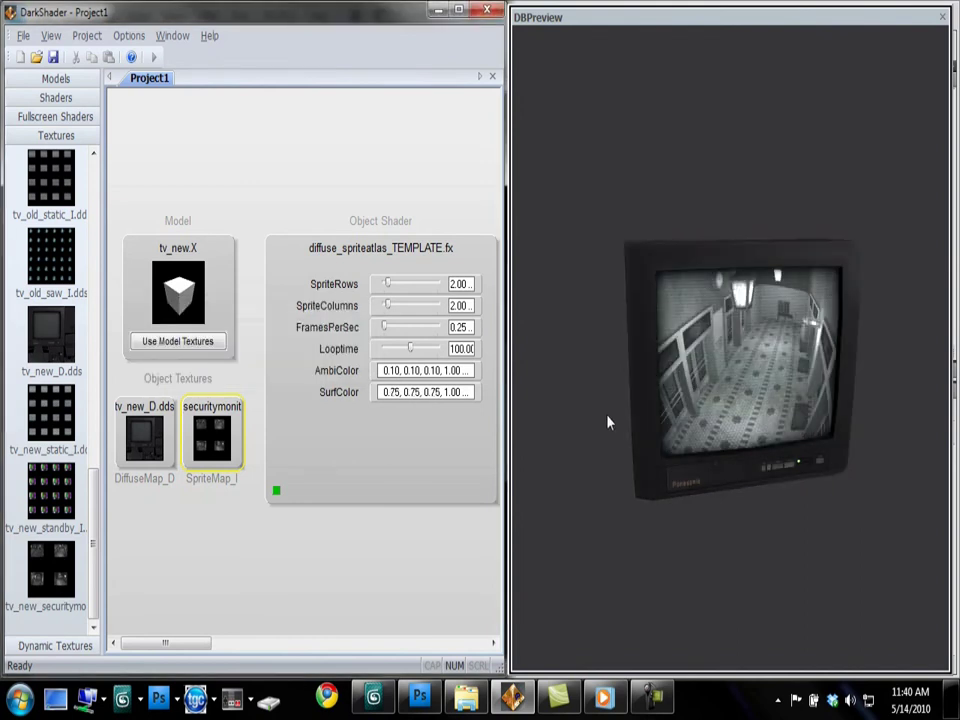
left_click_drag(607, 422, 686, 420)
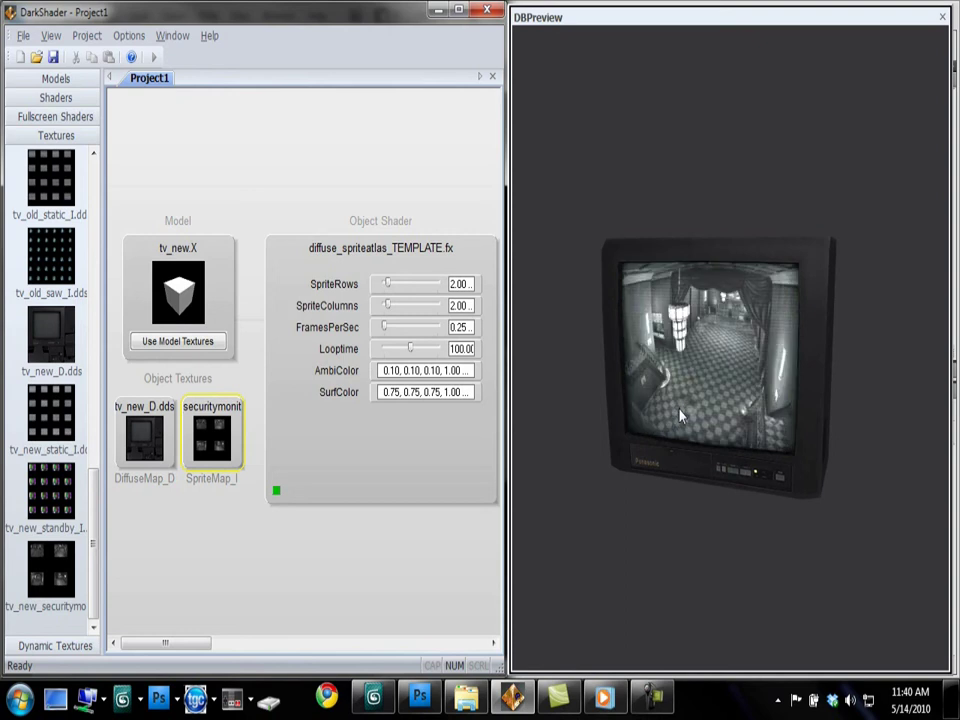
left_click_drag(680, 416, 712, 420)
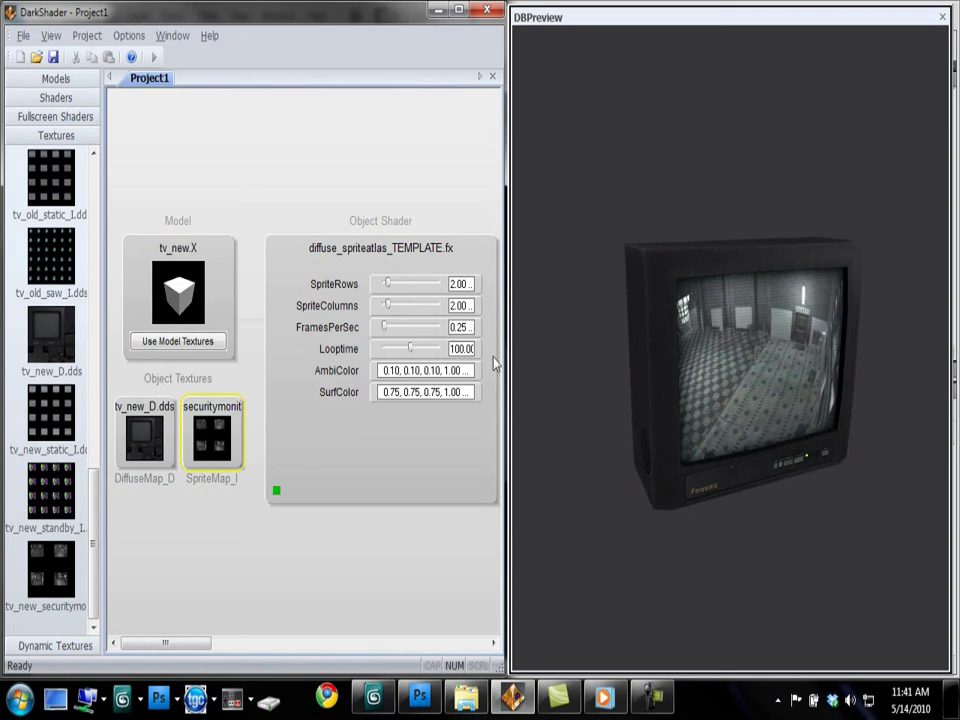
left_click_drag(713, 408, 690, 408)
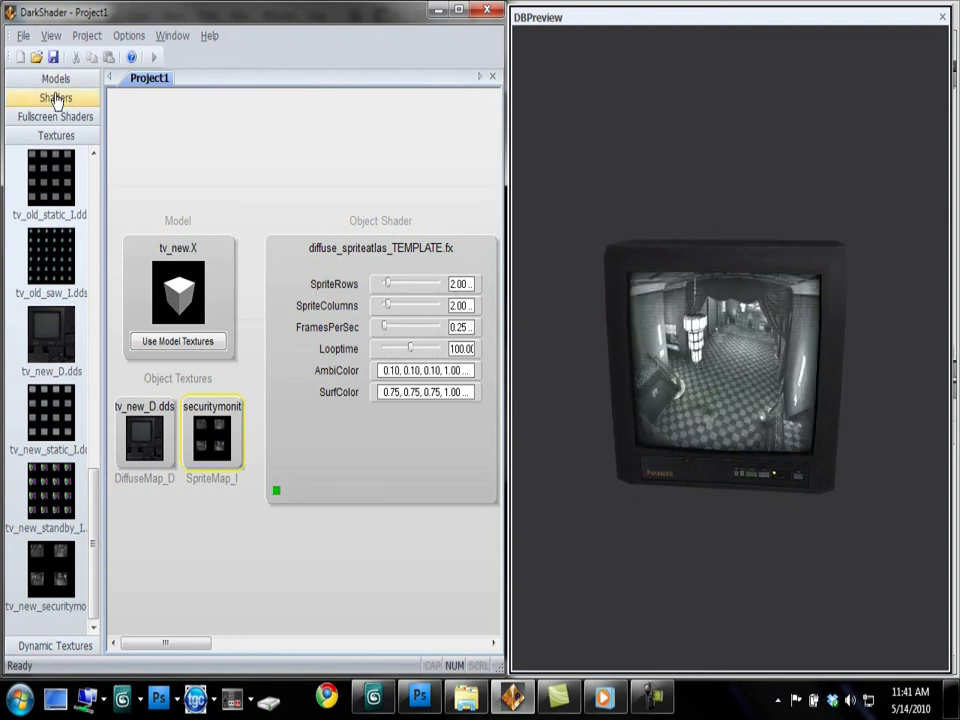
Step: Start exporting the shader as an effect file and choose diffuse_spriteatlas_2x2.fx in effectbank\ps_2_0\entities\dynamic as the target
left_click(23, 37)
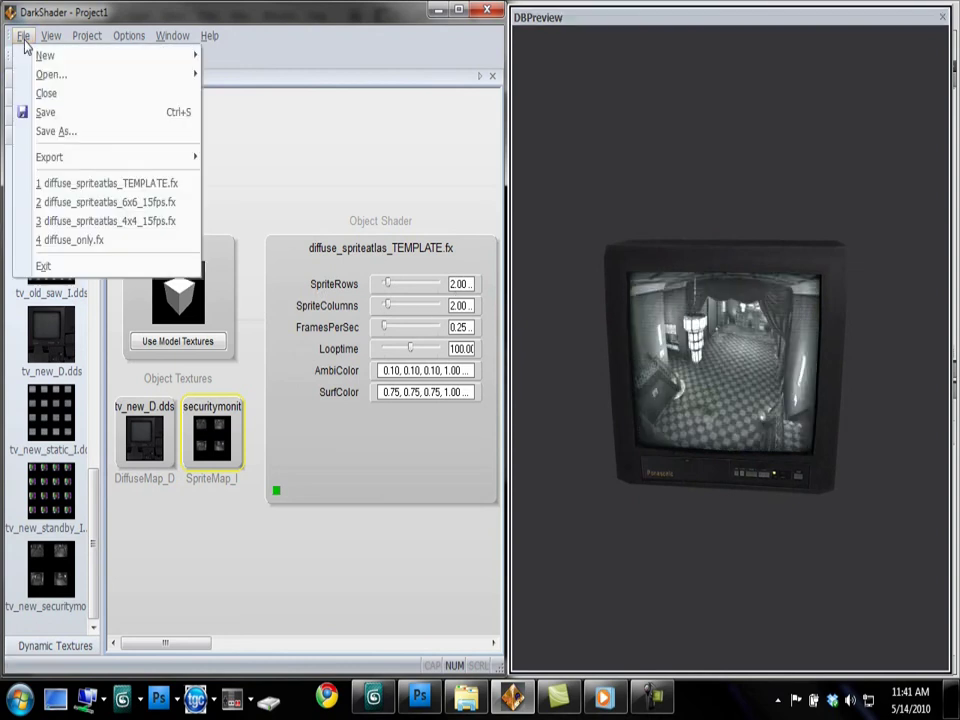
mouse_move(94, 159)
left_click(225, 160)
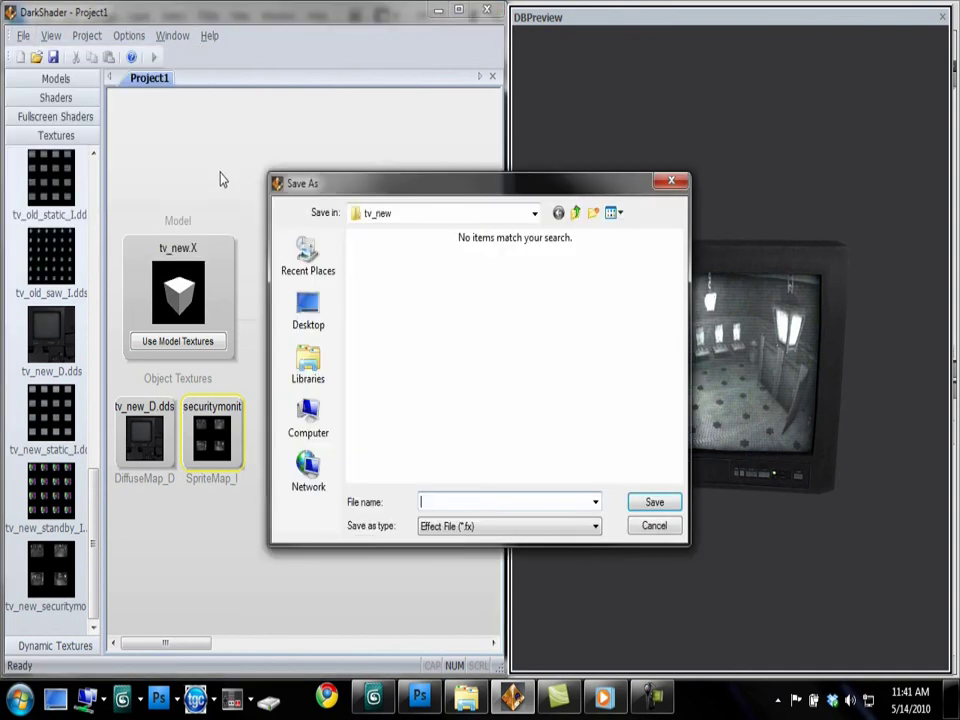
double_click(482, 346)
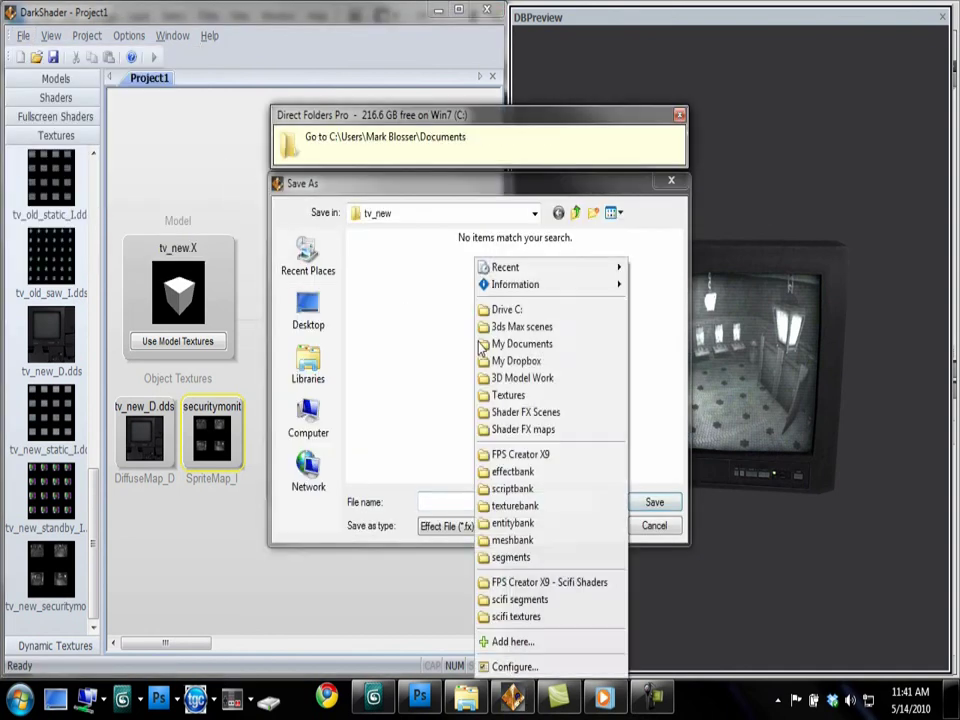
left_click(512, 471)
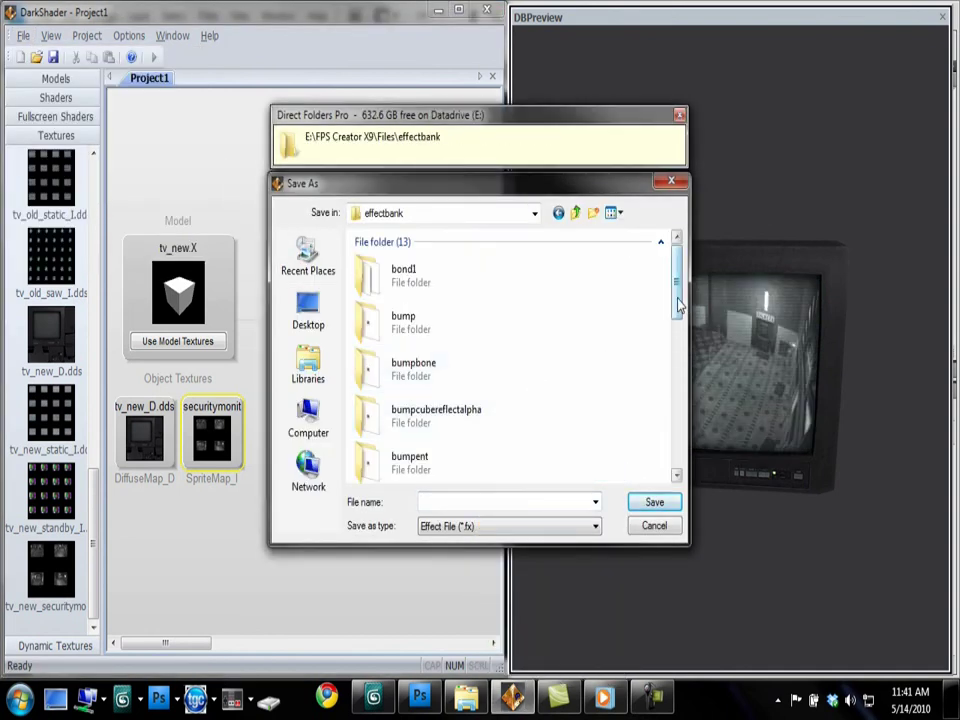
left_click_drag(677, 308, 675, 425)
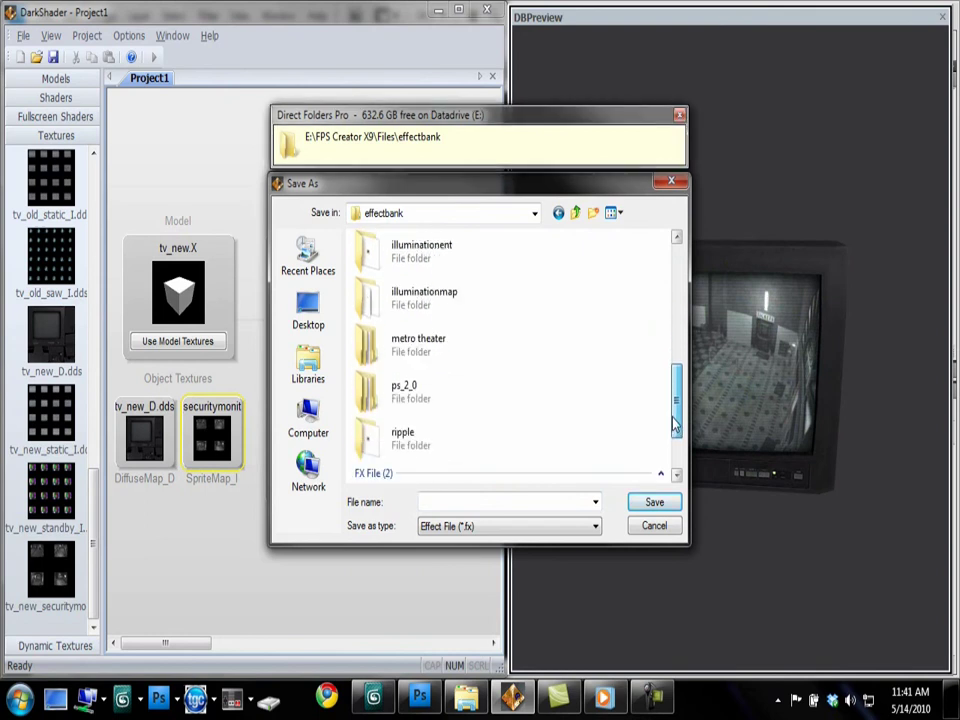
double_click(404, 413)
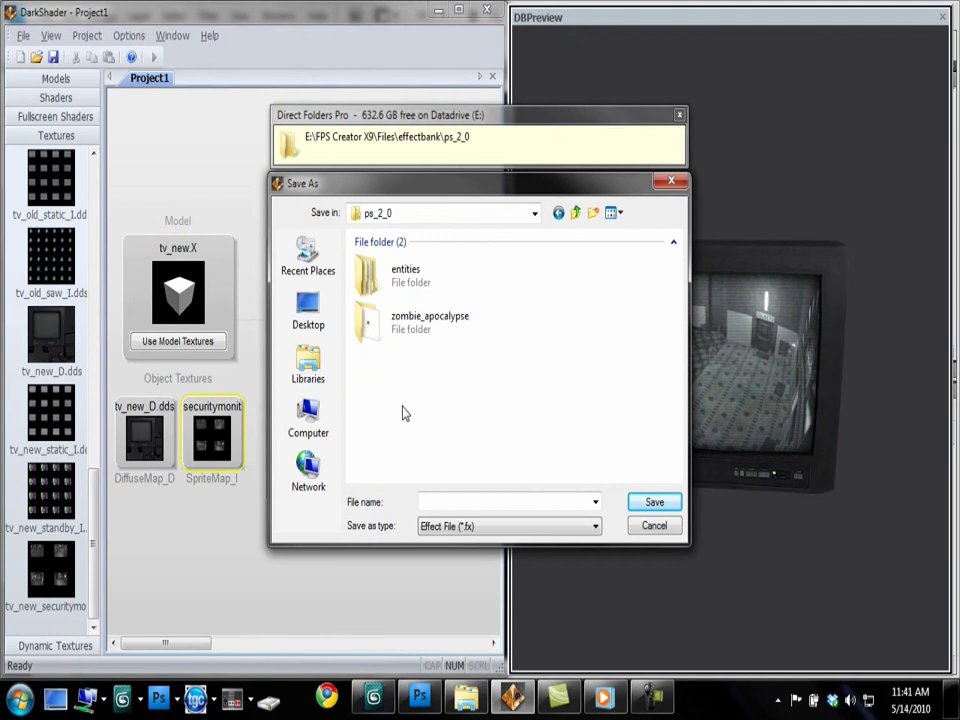
left_click(393, 288)
double_click(391, 291)
double_click(389, 293)
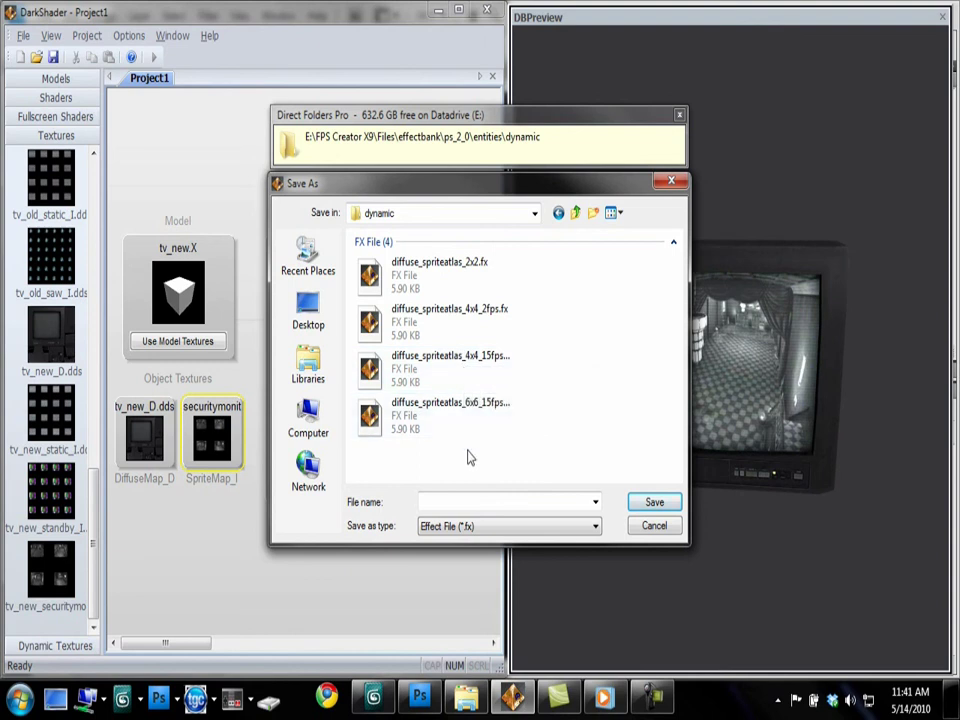
left_click(396, 285)
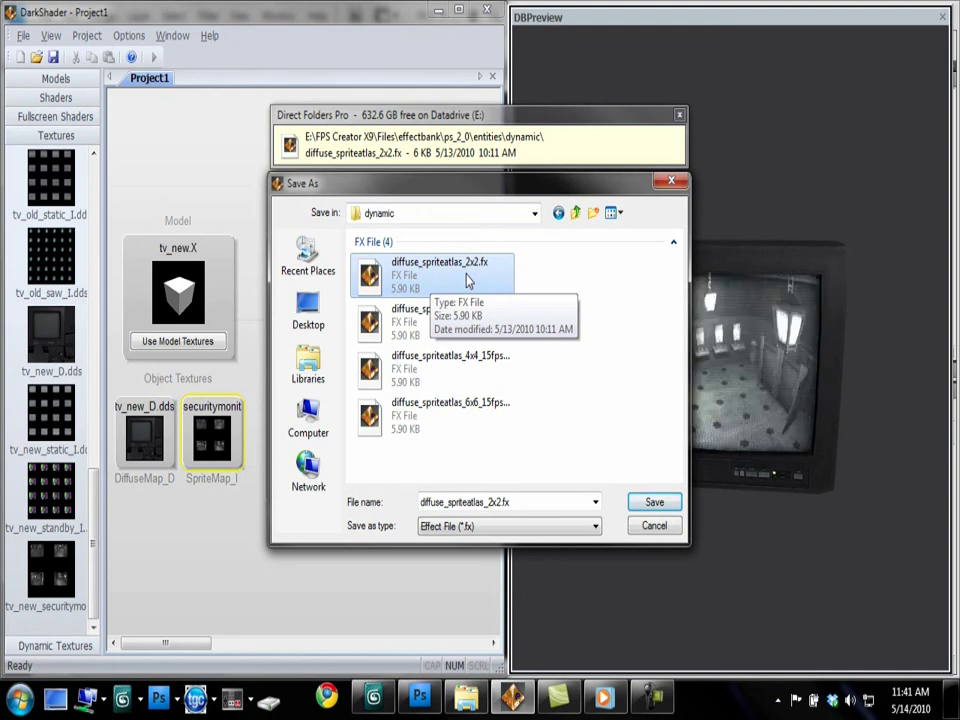
Step: Retrace the export folder path from ps_2_0 through entities to dynamic, and close the export without saving
left_click(577, 222)
left_click(575, 223)
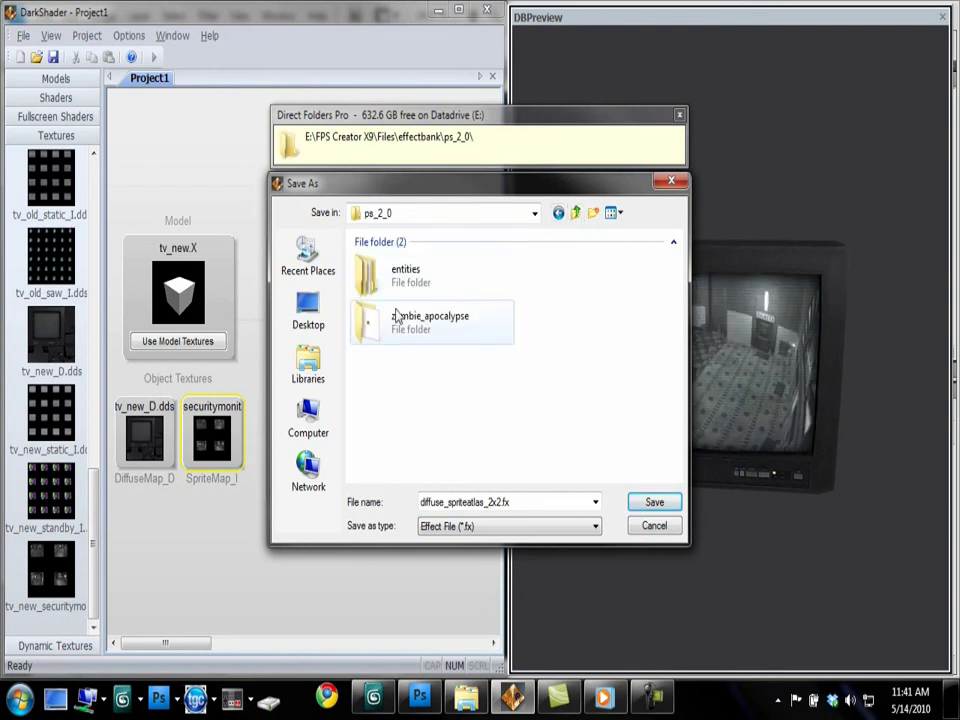
double_click(396, 277)
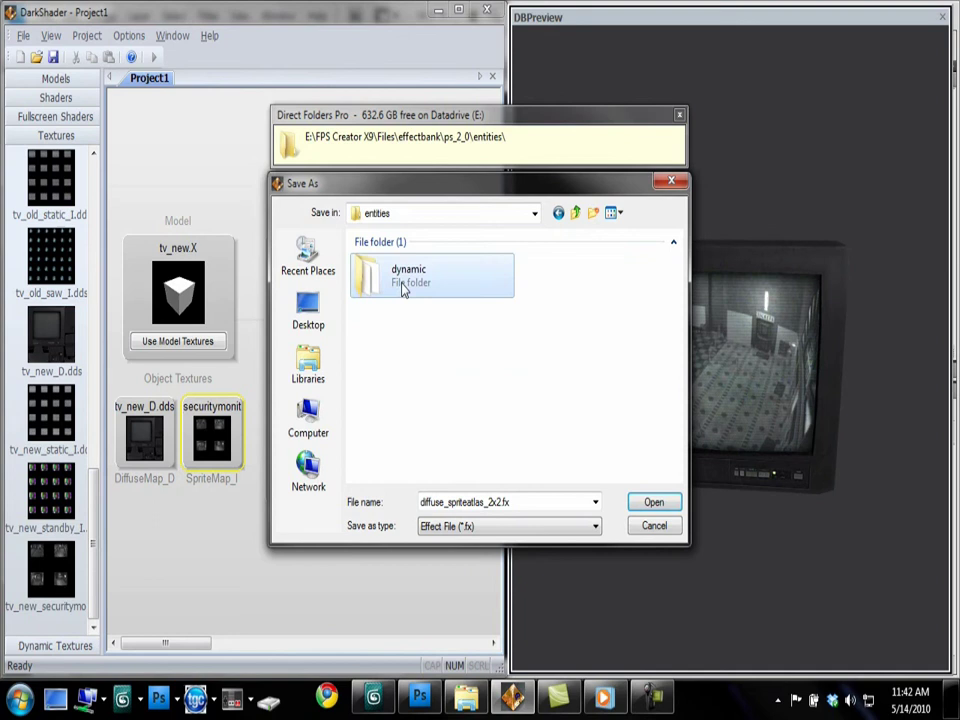
double_click(403, 286)
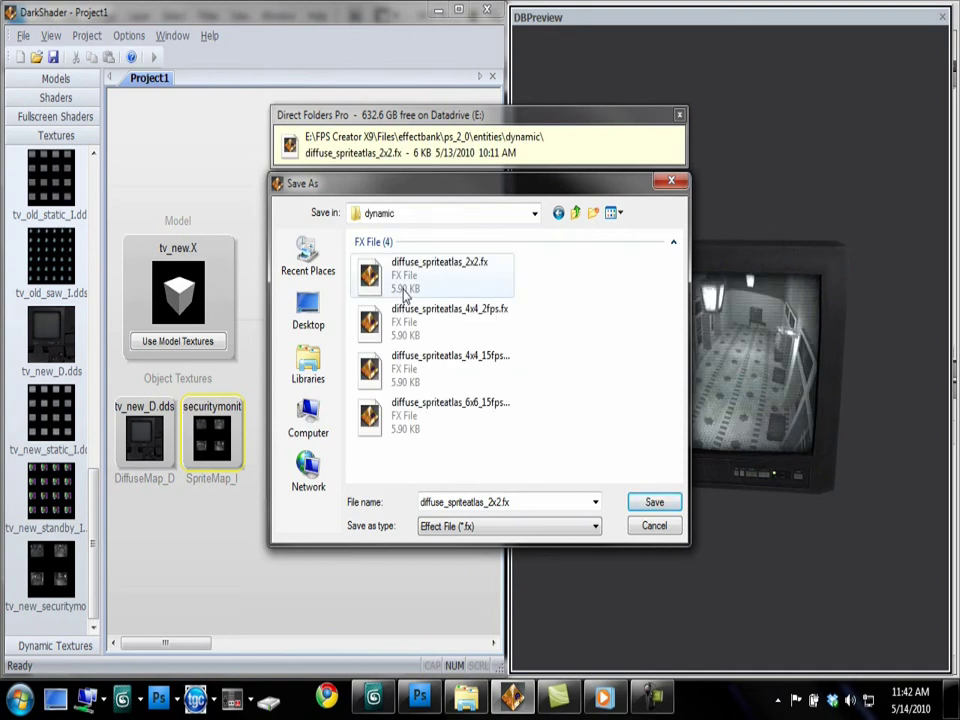
left_click(650, 525)
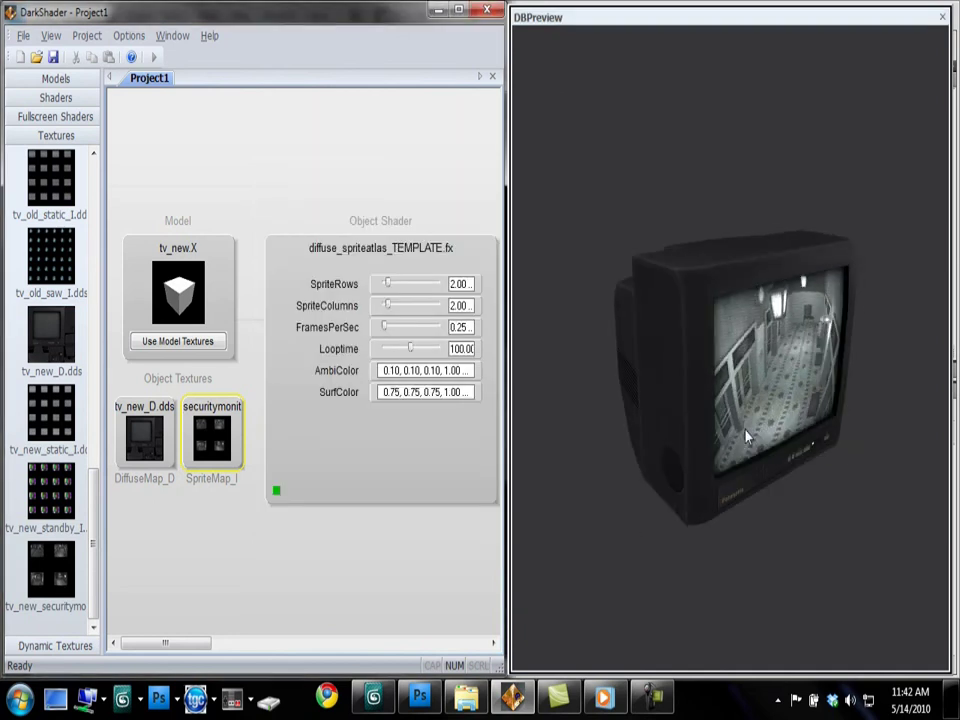
Step: Inspect the tv_new model's screen and its changing security monitor frames in the preview from several angles and distances
left_click_drag(745, 430, 694, 433)
scroll(702, 443, "up", 4)
scroll(702, 443, "down", 4)
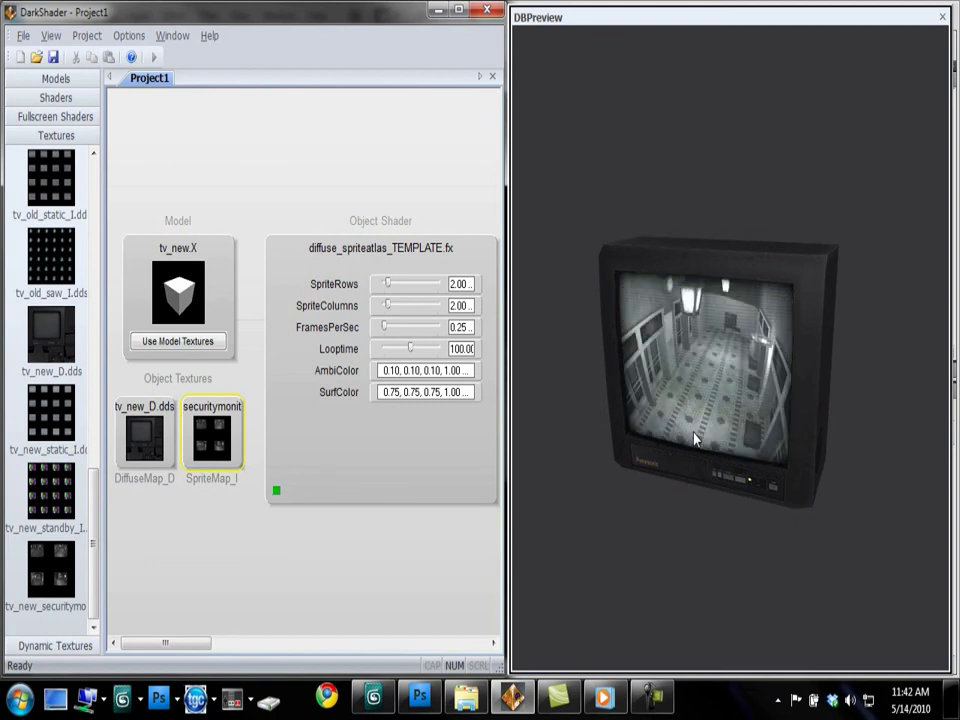
mouse_move(690, 399)
left_mouse_down()
mouse_move(744, 401)
mouse_move(692, 400)
left_mouse_up()
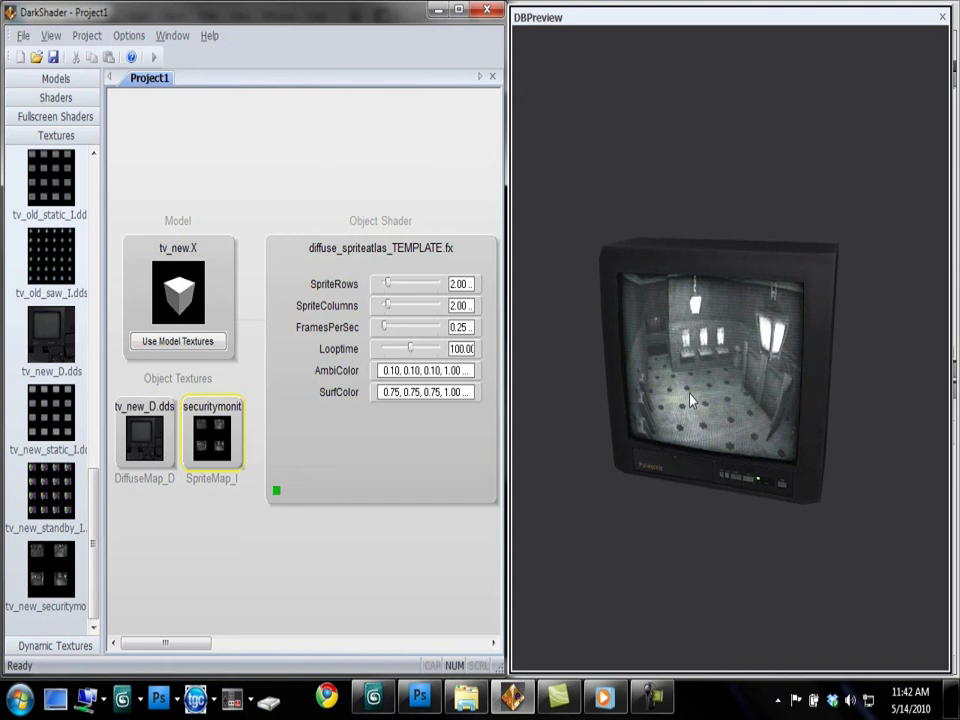
mouse_move(684, 407)
left_mouse_down()
mouse_move(717, 403)
mouse_move(686, 408)
left_mouse_up()
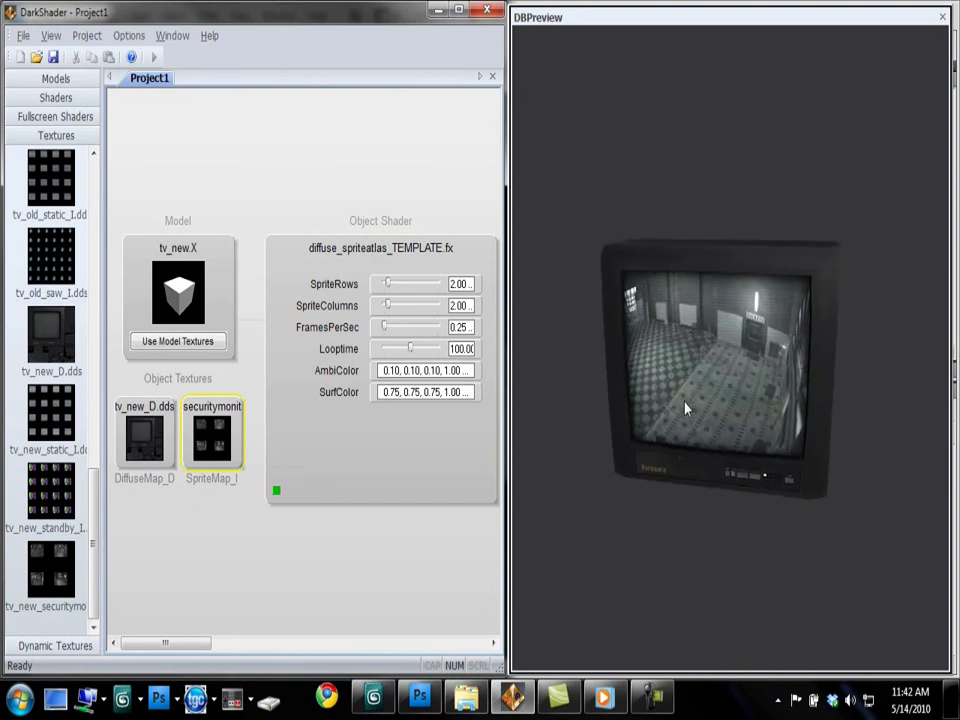